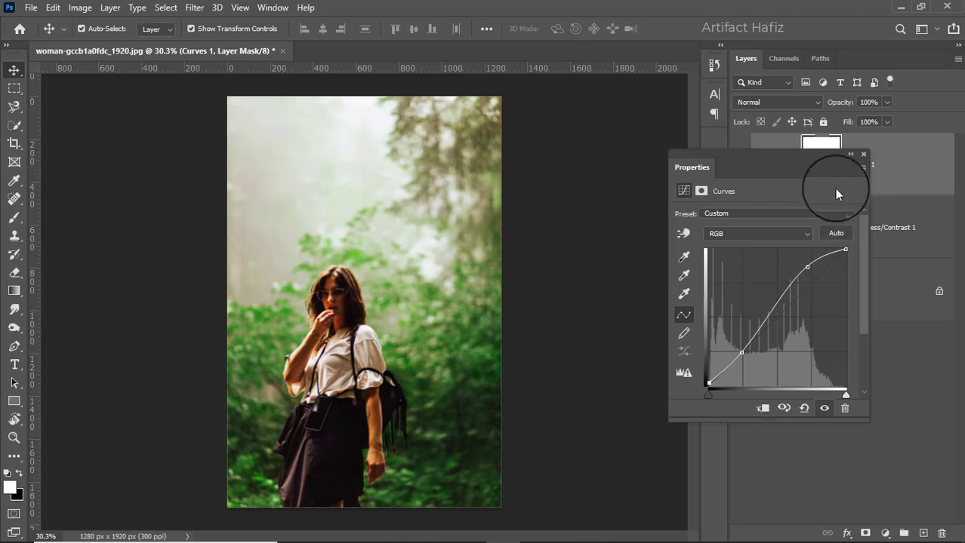
Step: Add a Levels adjustment above the Curves layer with input black 6 and input white 248
click(863, 155)
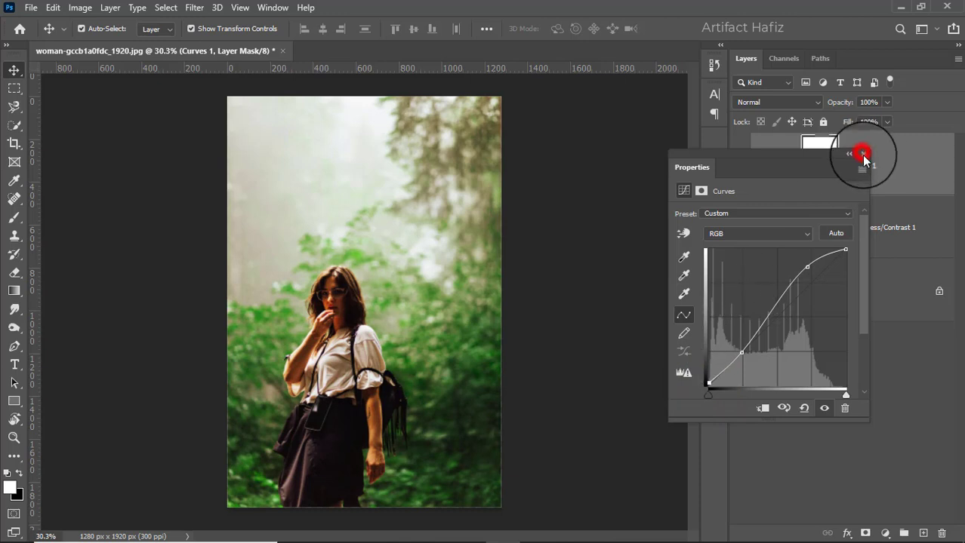
click(885, 534)
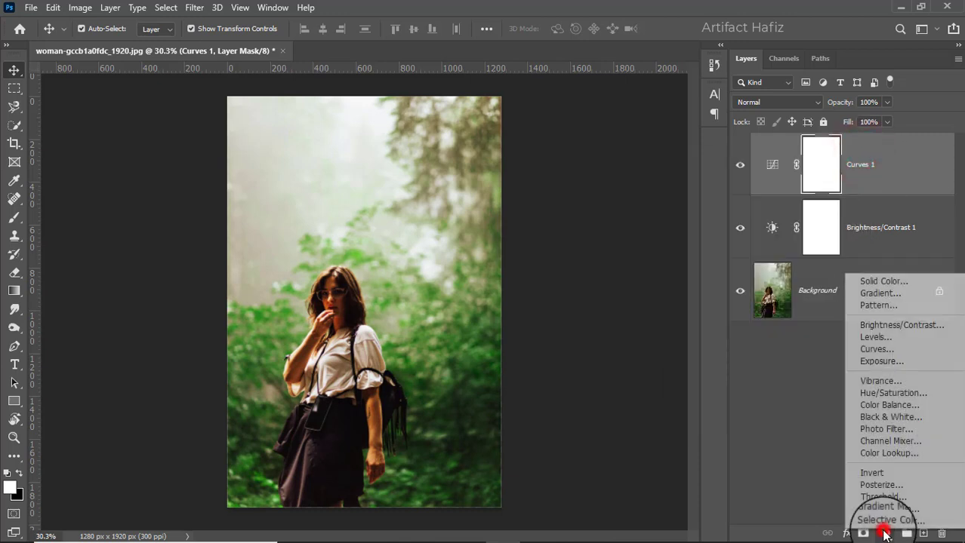
click(868, 339)
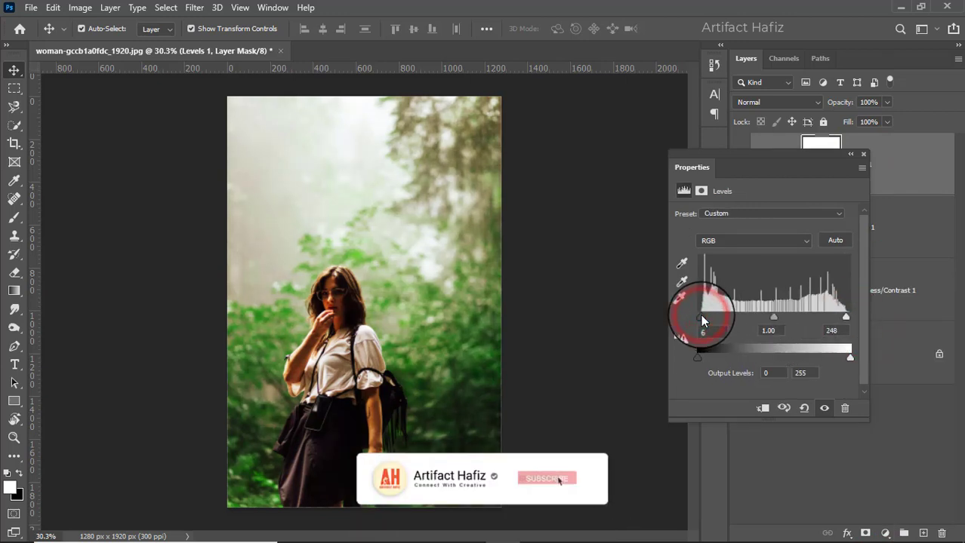
click(864, 155)
Step: Add a Color Lookup adjustment above the Levels layer using the FallColors.look 3D LUT
click(884, 533)
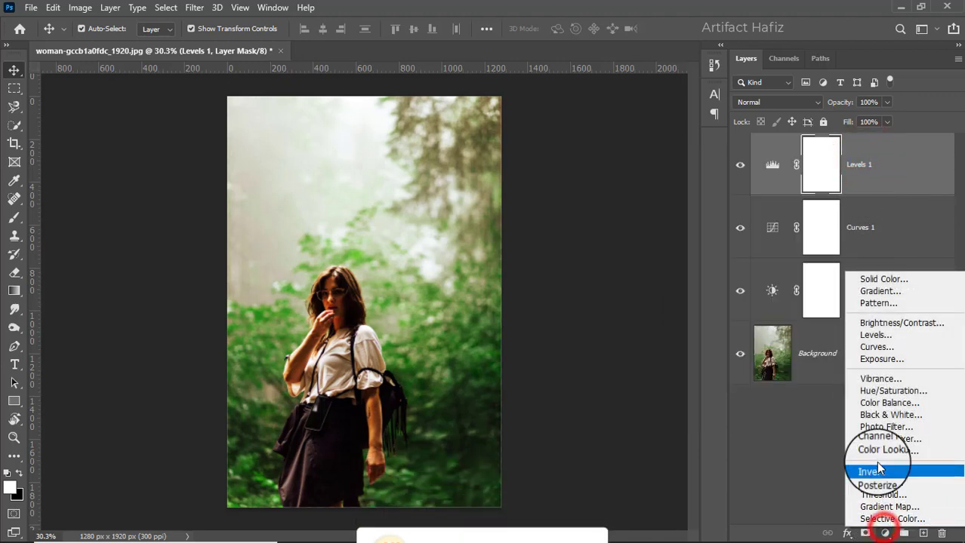
click(877, 453)
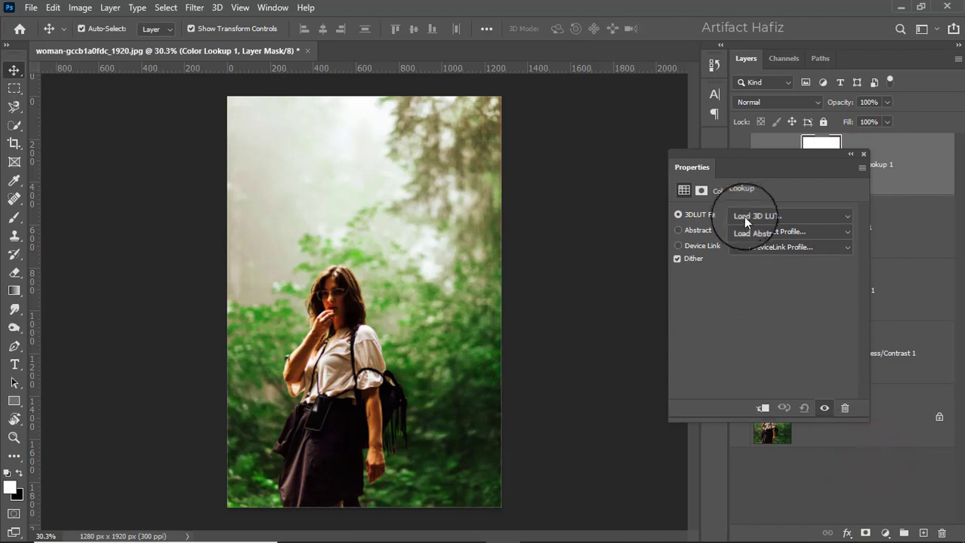
click(748, 215)
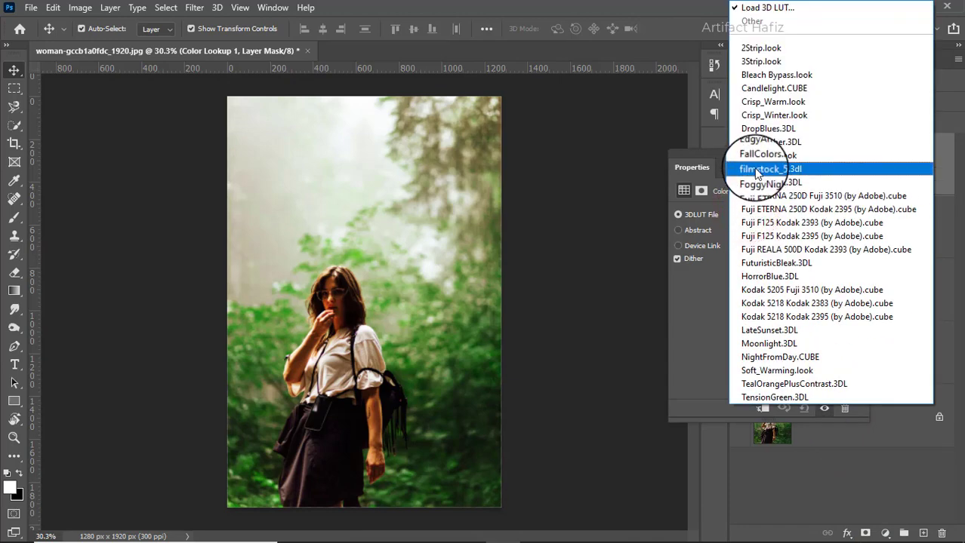
click(758, 157)
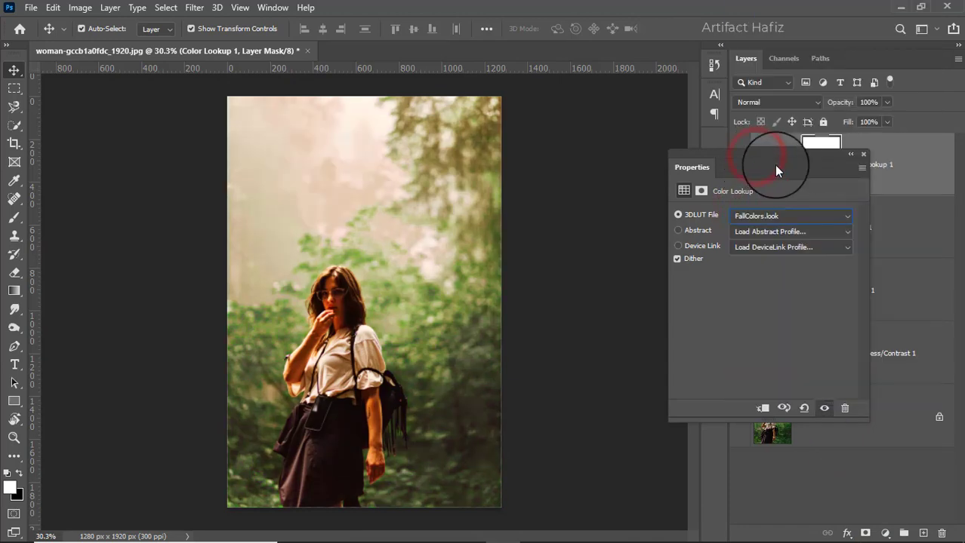
click(864, 155)
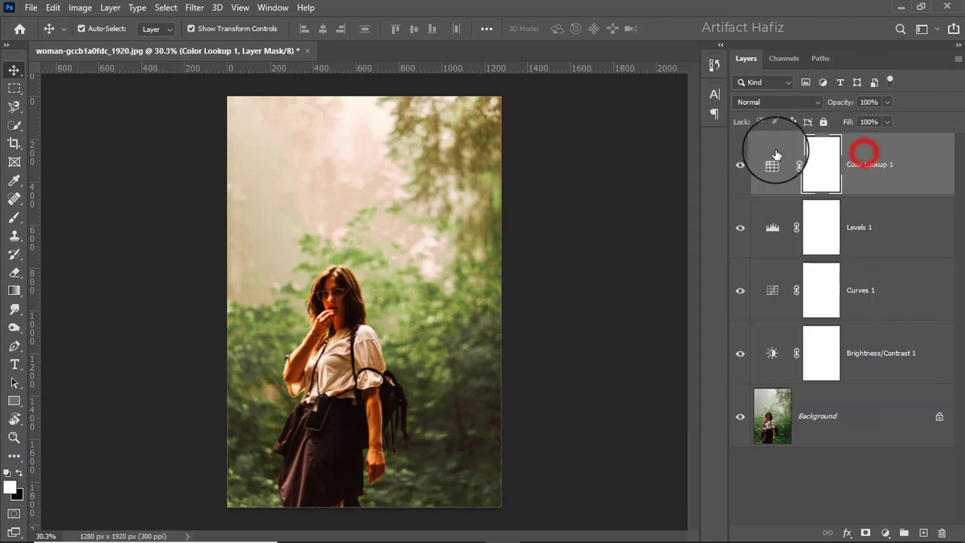
Step: Compare the image with and without the FallColors lookup layer, and greatly reduce that layer's opacity
click(738, 164)
click(740, 166)
click(887, 101)
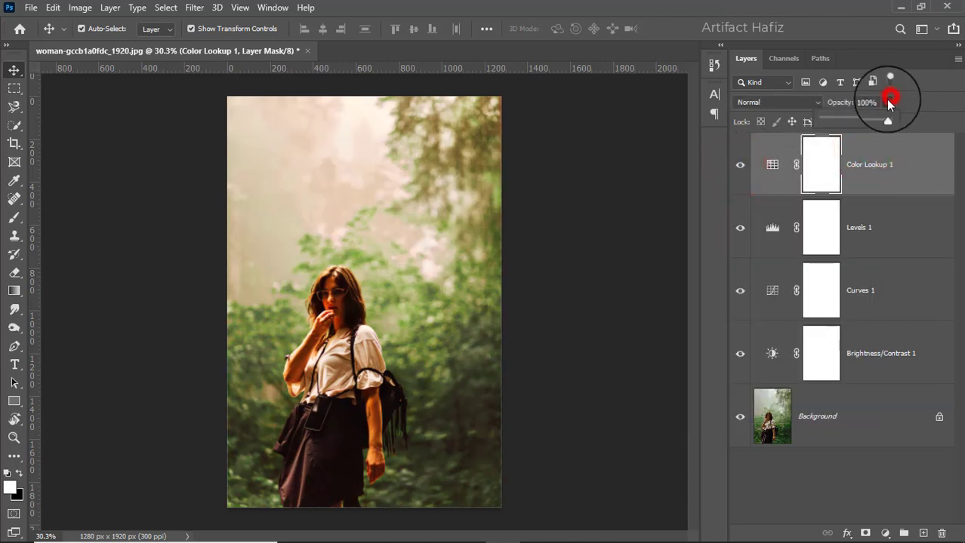
click(836, 120)
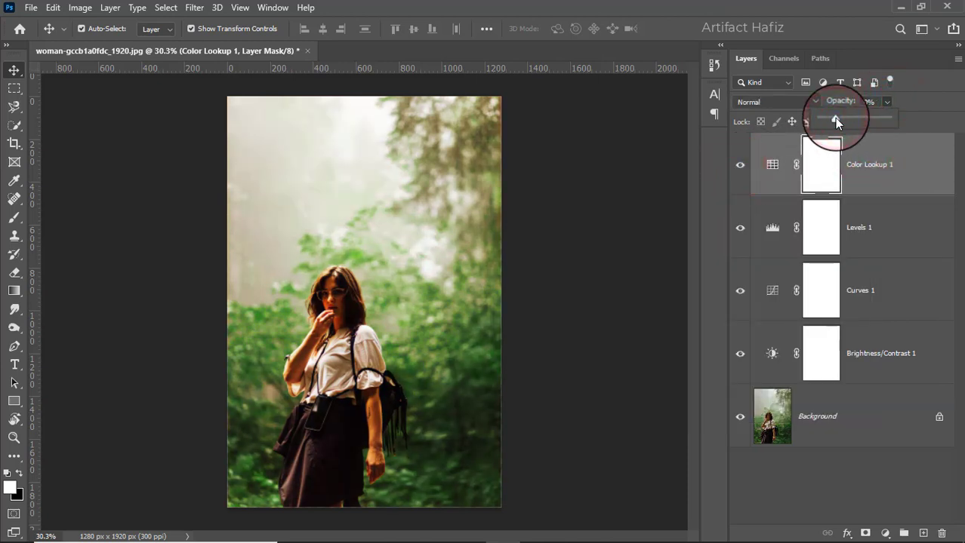
Step: Add a second Color Lookup adjustment using Fuji F125 Kodak 2395 (by Adobe).cube, and set its layer opacity to 12%
click(882, 533)
click(871, 453)
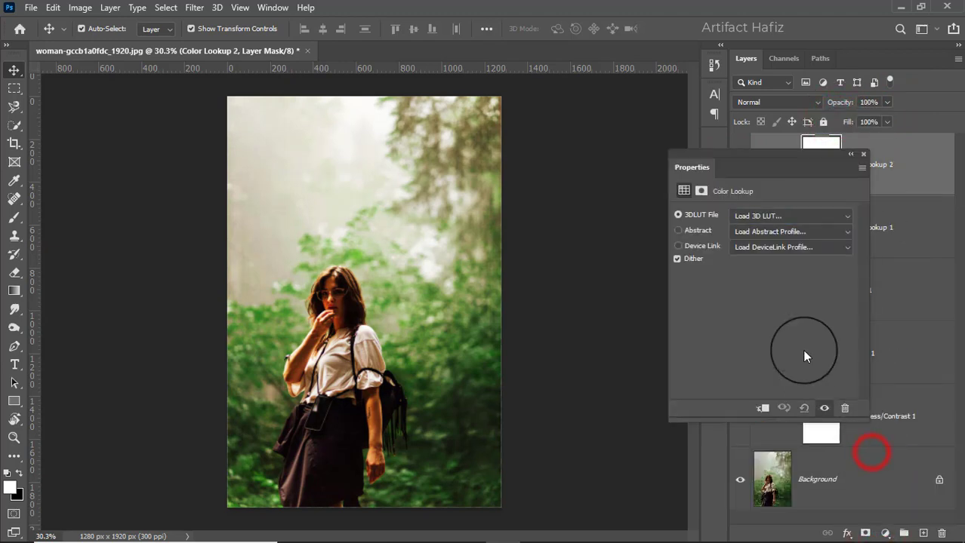
click(770, 219)
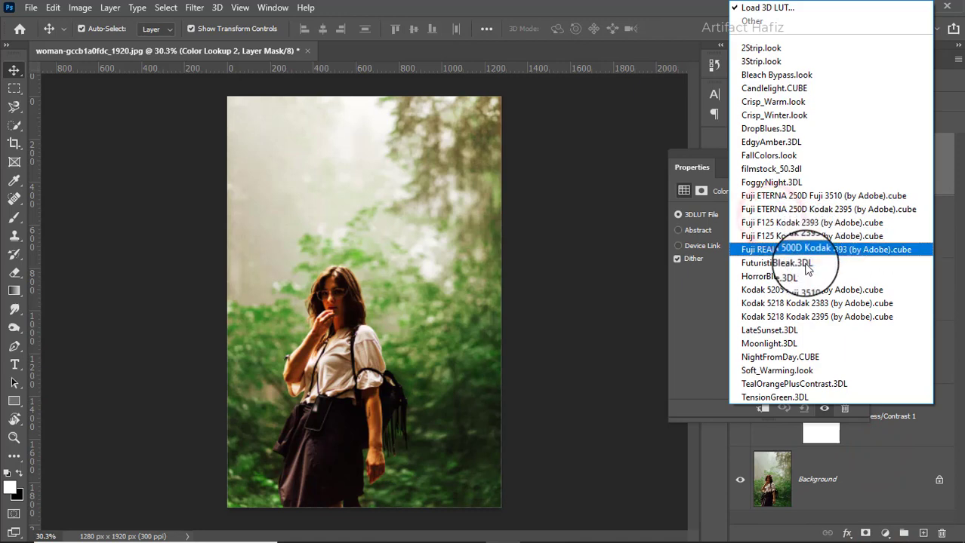
click(796, 234)
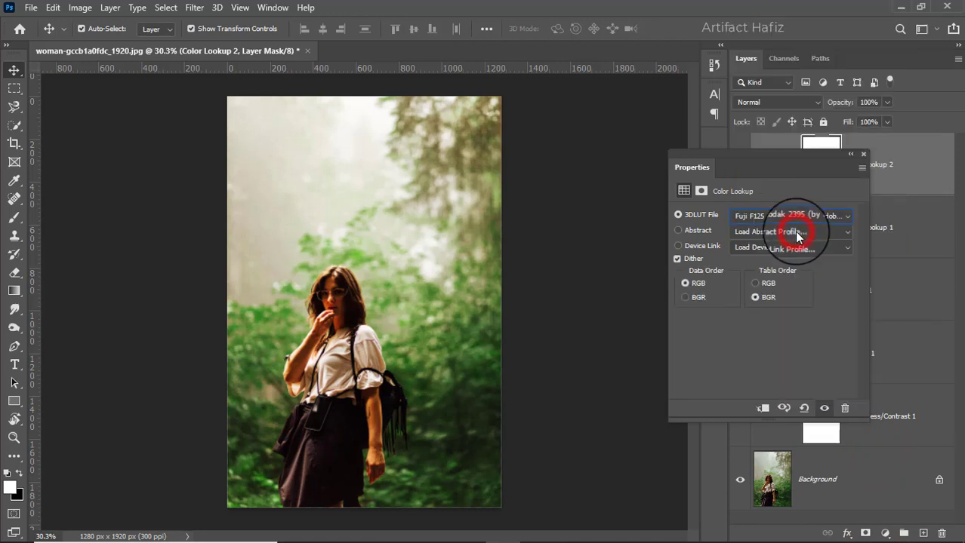
click(862, 156)
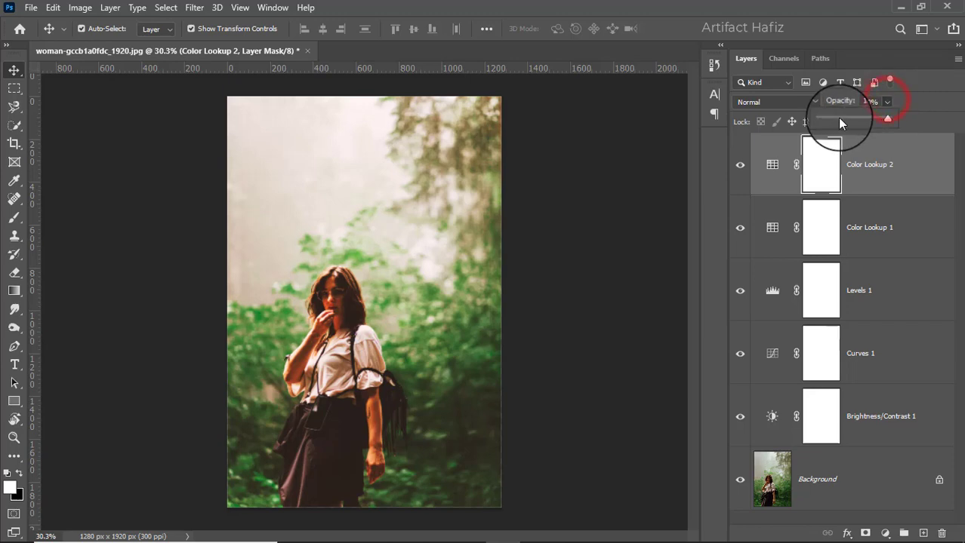
drag(839, 120, 832, 120)
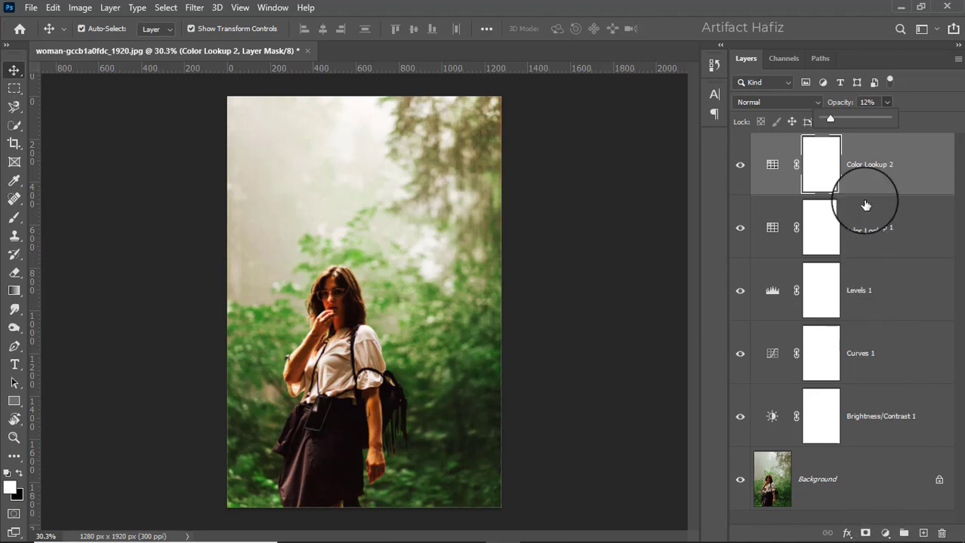
Step: Stamp all visible layers into a new layer on top and convert it for smart filters
key(ctrl+alt+shift+e)
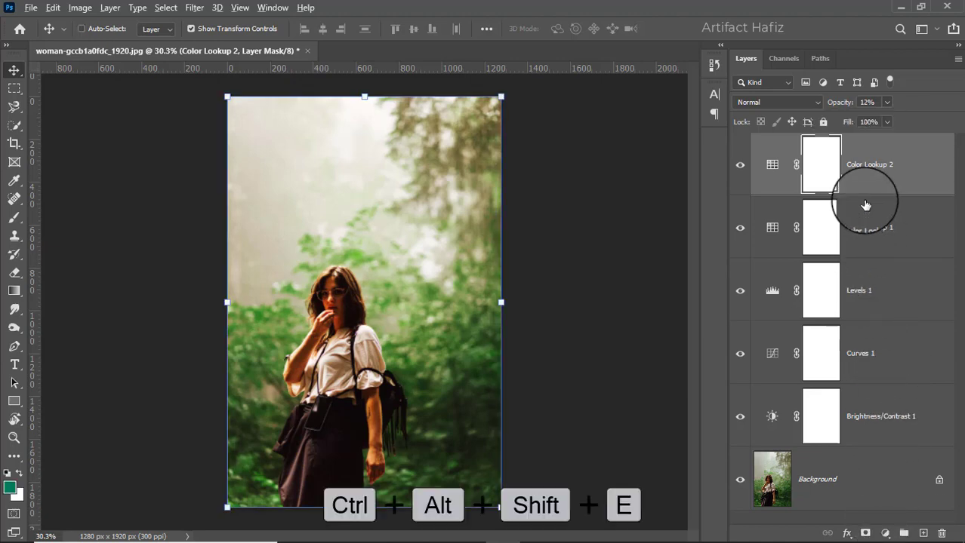
click(196, 8)
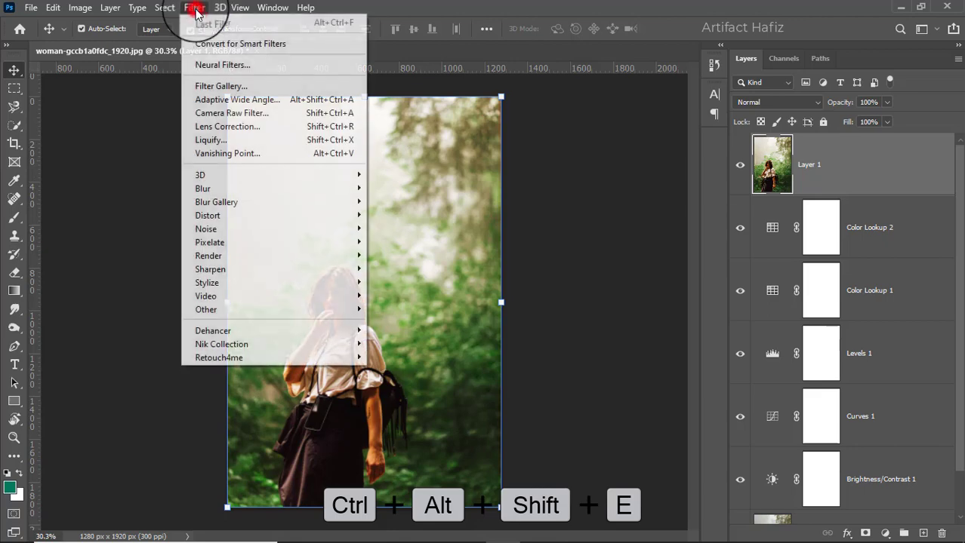
click(200, 43)
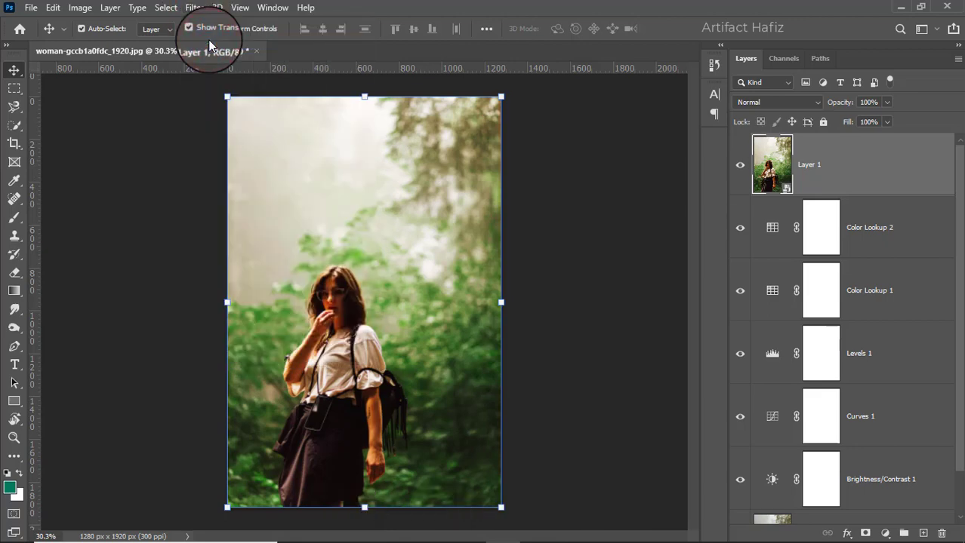
Step: Apply the Camera Raw filter to the stamped layer with Exposure -0.25, Highlights -51, Shadows +80, Whites +29 and Blacks -27
click(194, 8)
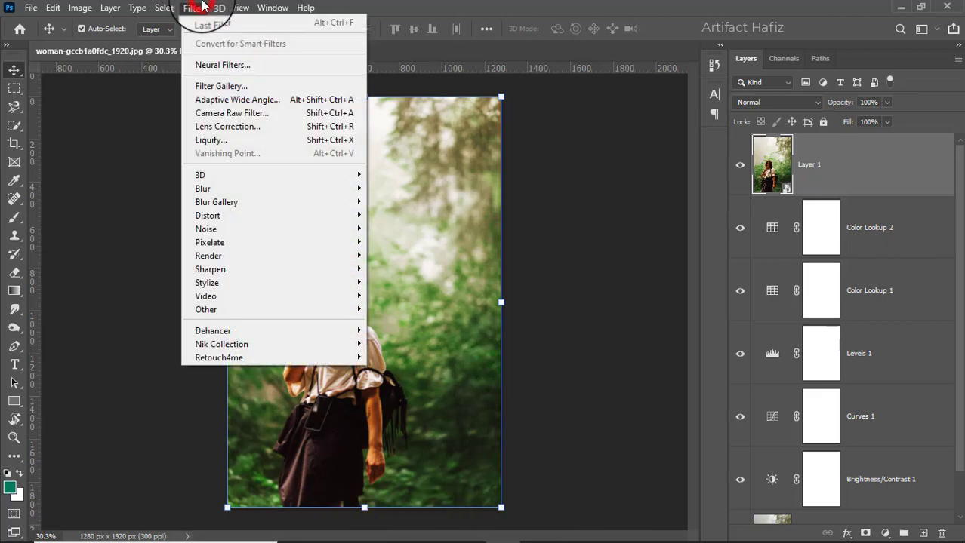
click(216, 112)
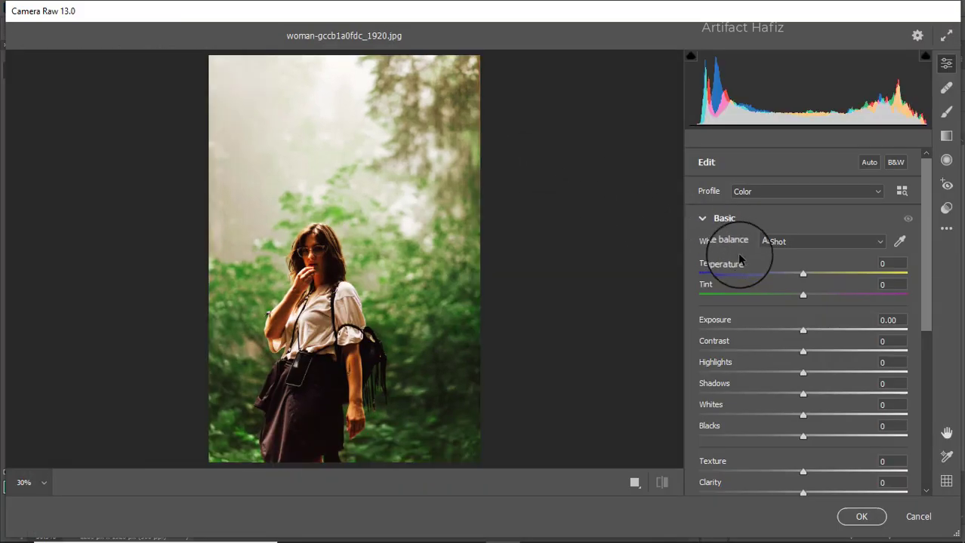
mouse_move(803, 330)
mouse_down()
mouse_move(790, 333)
mouse_move(799, 330)
mouse_up()
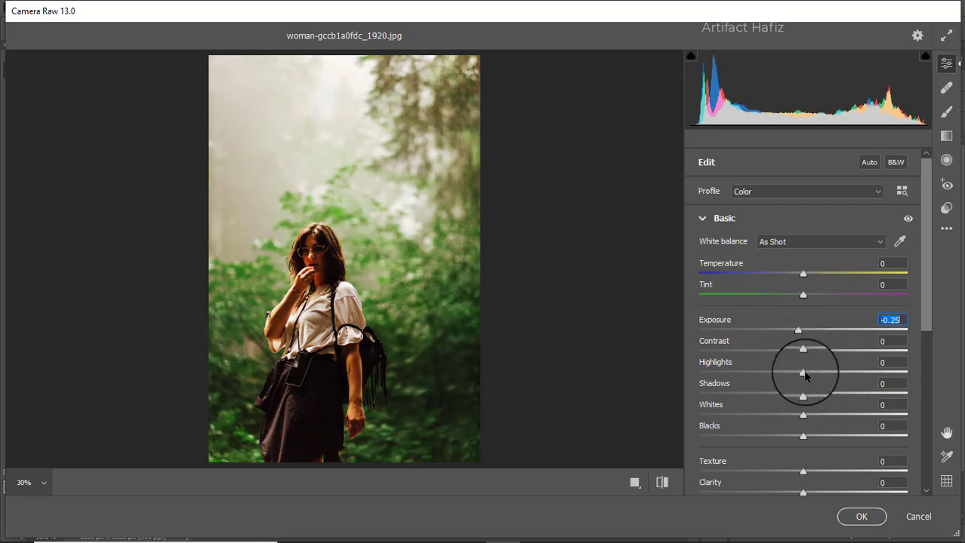
drag(803, 371, 749, 372)
drag(803, 416, 885, 390)
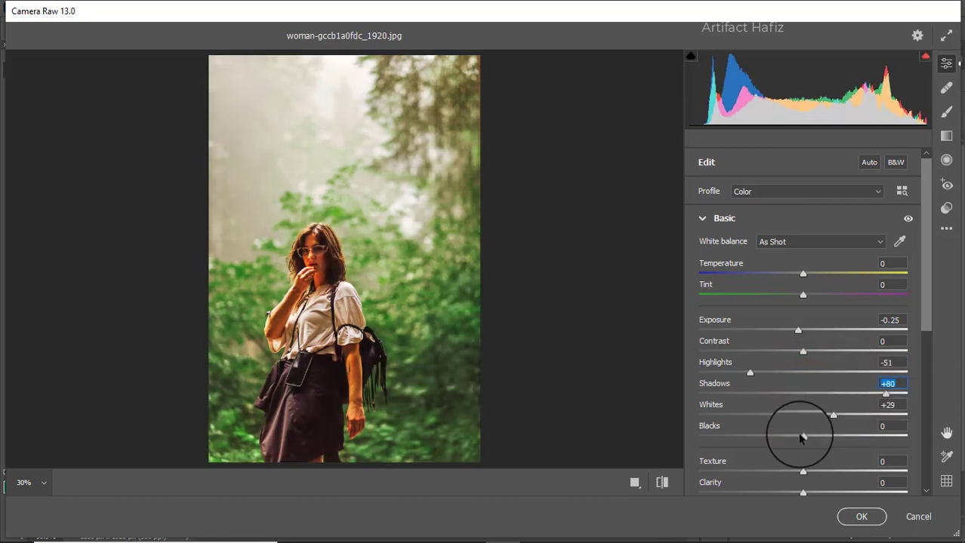
drag(777, 438, 773, 439)
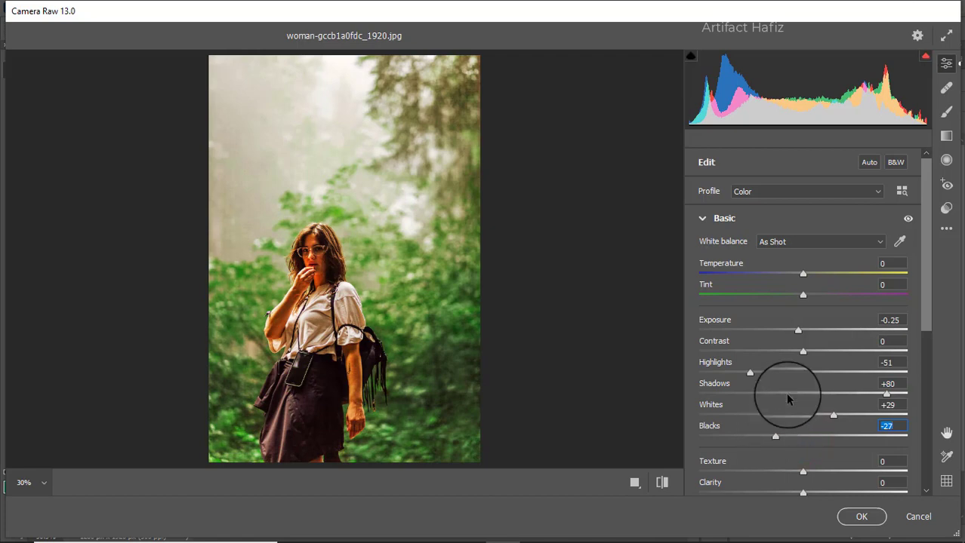
Step: Set Texture to -7, Clarity to +3, Dehaze to +12 and Vibrance to +7, and lower Saturation slightly
scroll(778, 394, down, 3)
mouse_move(801, 404)
mouse_down()
mouse_move(785, 403)
mouse_move(821, 403)
mouse_move(794, 403)
mouse_up()
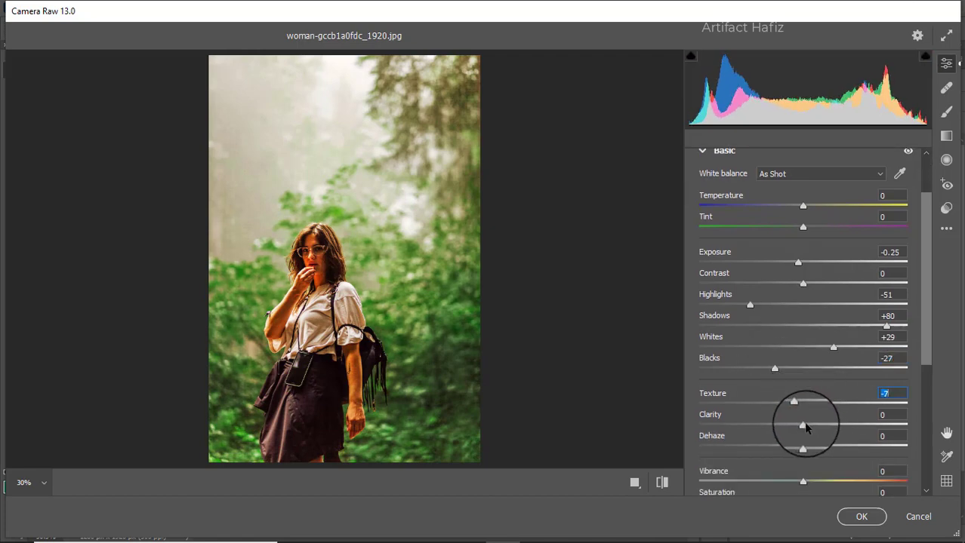
mouse_move(803, 448)
mouse_down()
mouse_move(855, 446)
mouse_move(815, 448)
mouse_up()
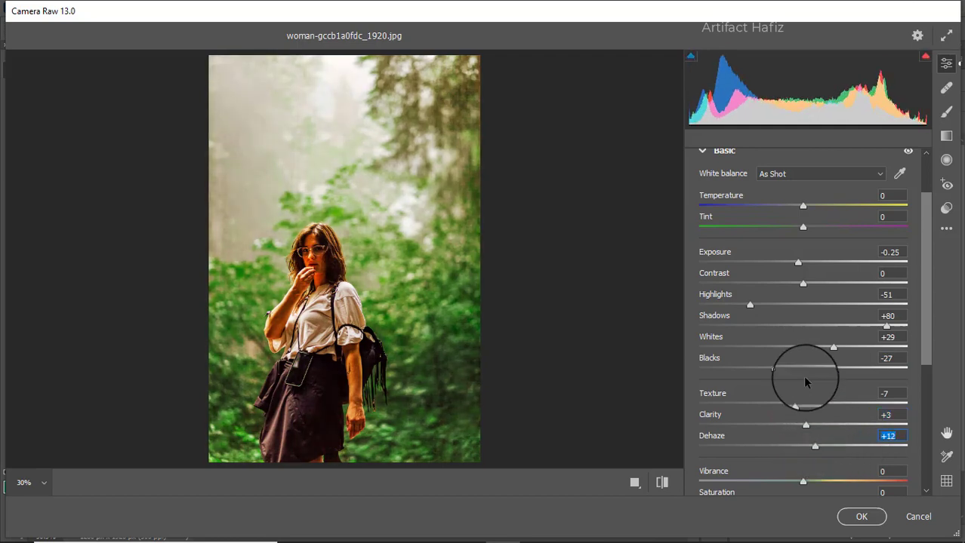
scroll(805, 379, down, 3)
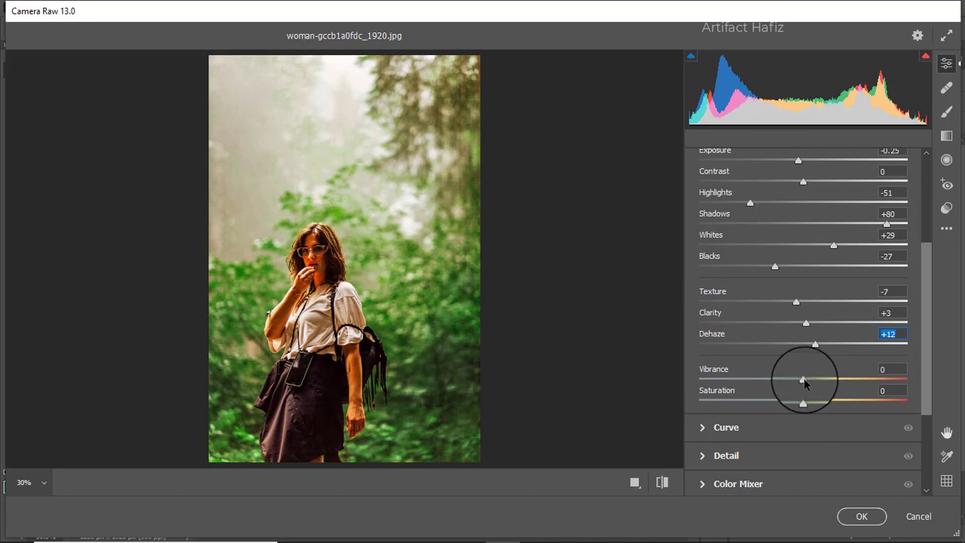
drag(803, 380, 771, 405)
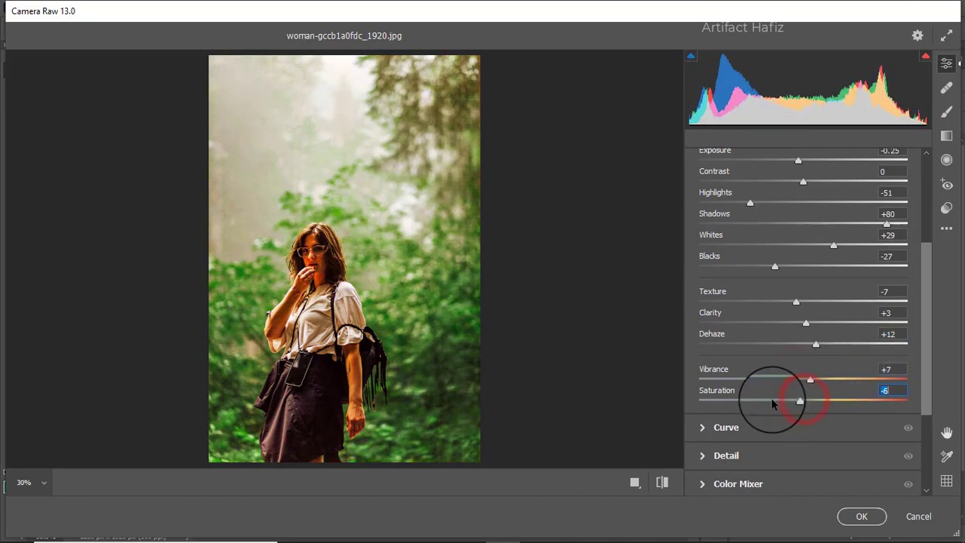
Step: Shape the main point curve with points at input 61, output 65 and input 195, output 203
click(707, 428)
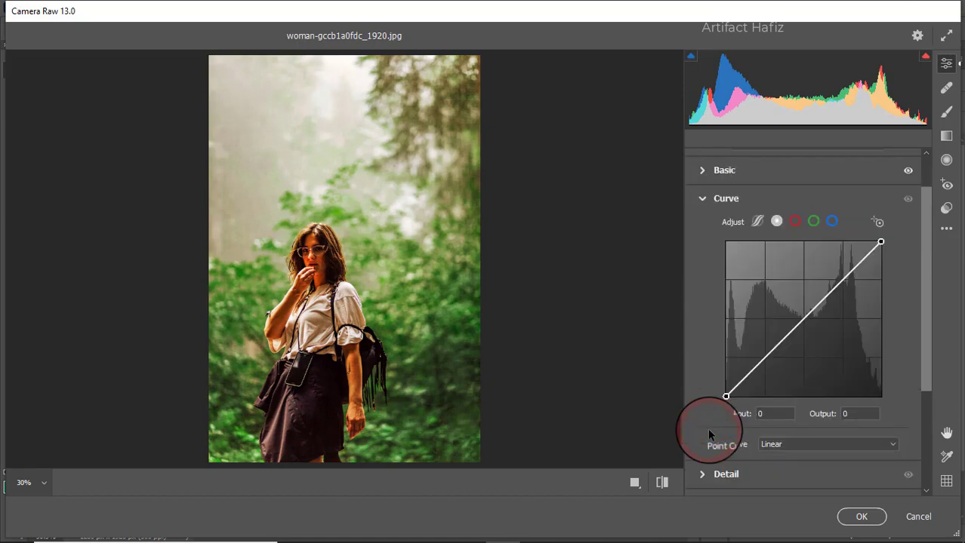
click(763, 356)
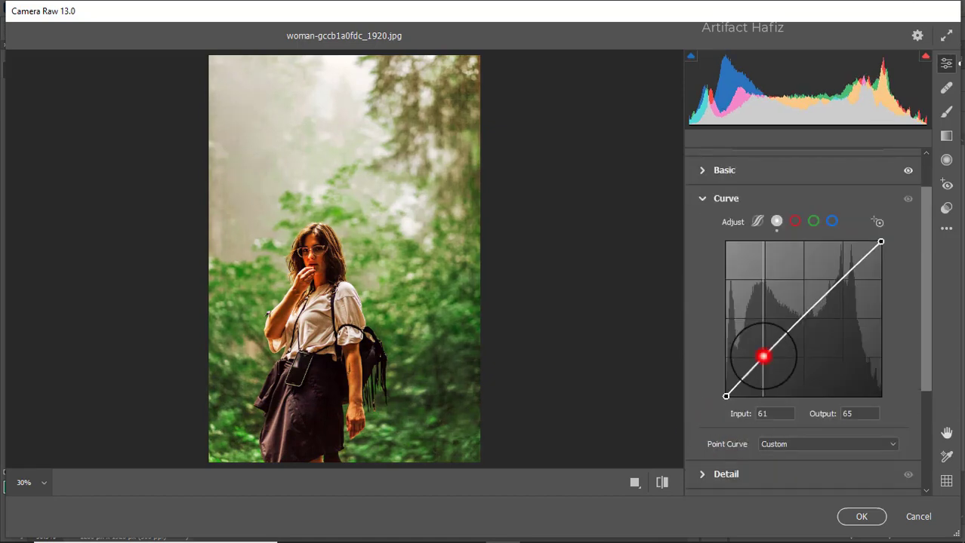
click(845, 277)
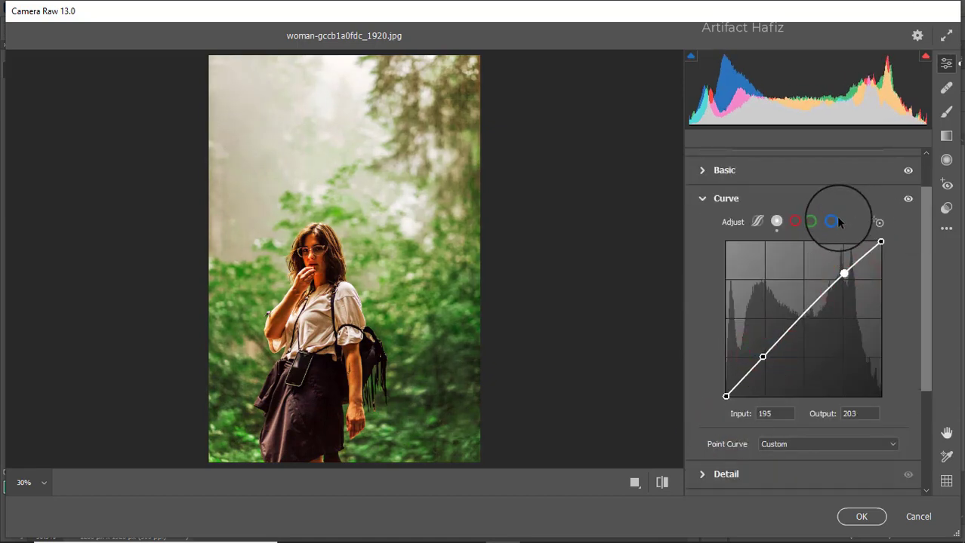
Step: On the blue channel curve, raise the black end point slightly and add a point at input 64, output 67
click(832, 221)
drag(726, 396, 725, 388)
click(764, 353)
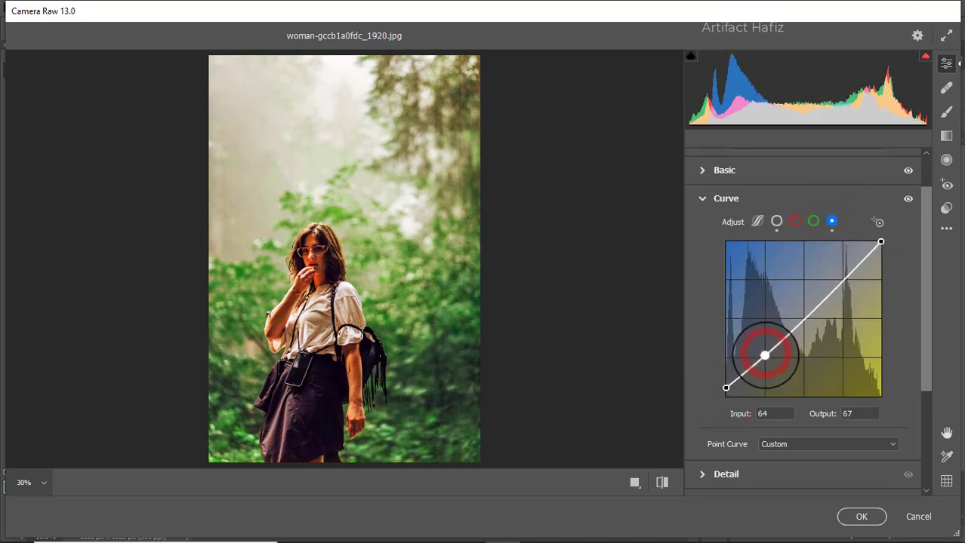
Step: Set Sharpening, Noise Reduction and Color Noise Reduction to 10 each in the Detail settings
scroll(778, 343, down, 2)
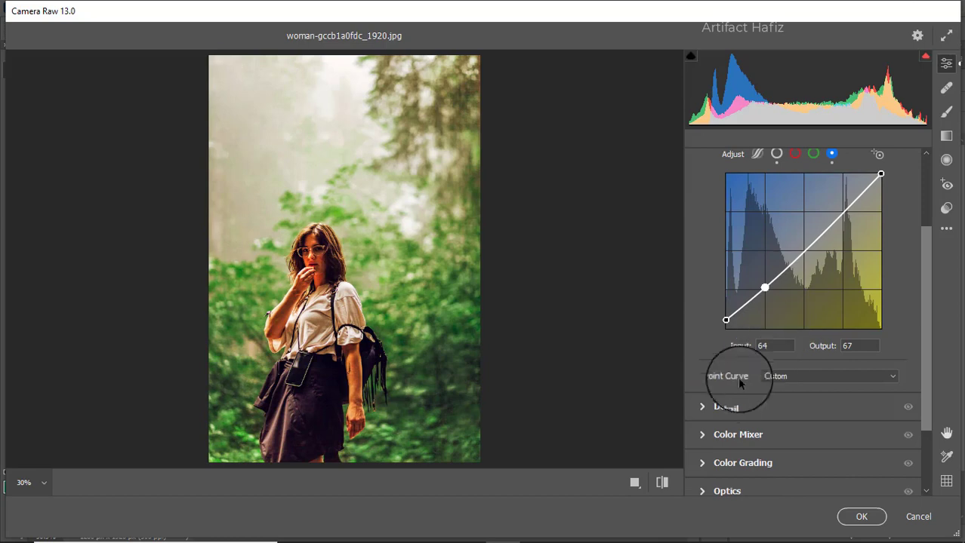
click(723, 407)
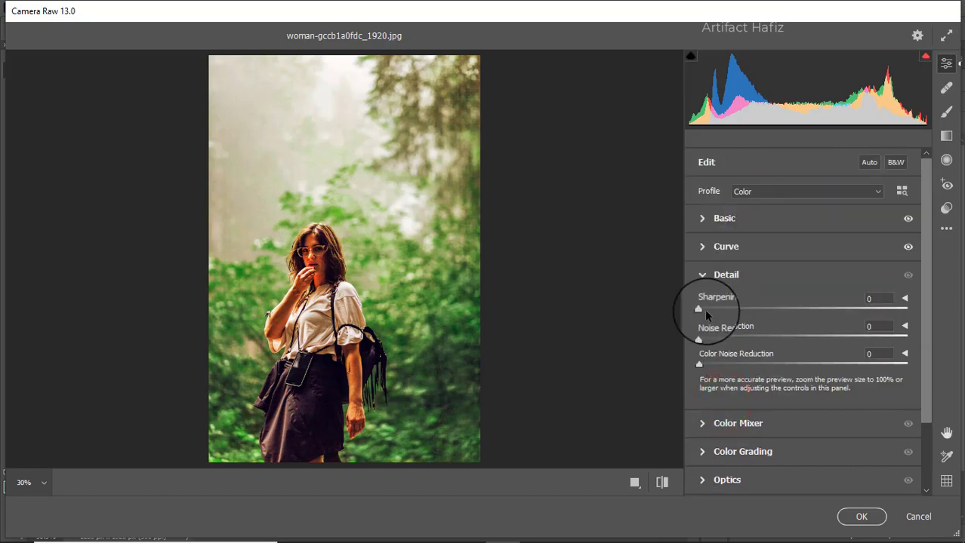
drag(699, 309, 712, 368)
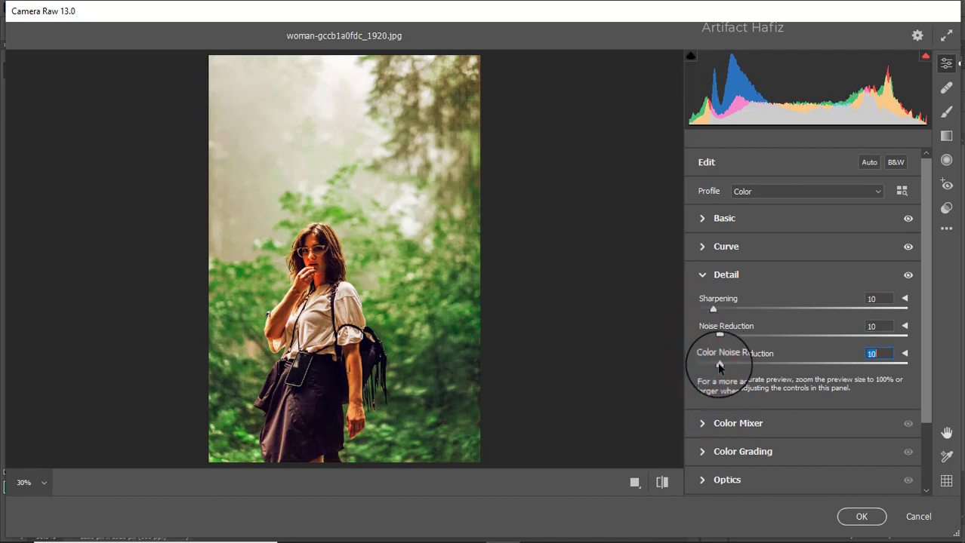
Step: In the Color Mixer, set the saturation of Reds to -20, Oranges to -5, Yellows to -9 and Greens to -90
click(707, 423)
click(743, 253)
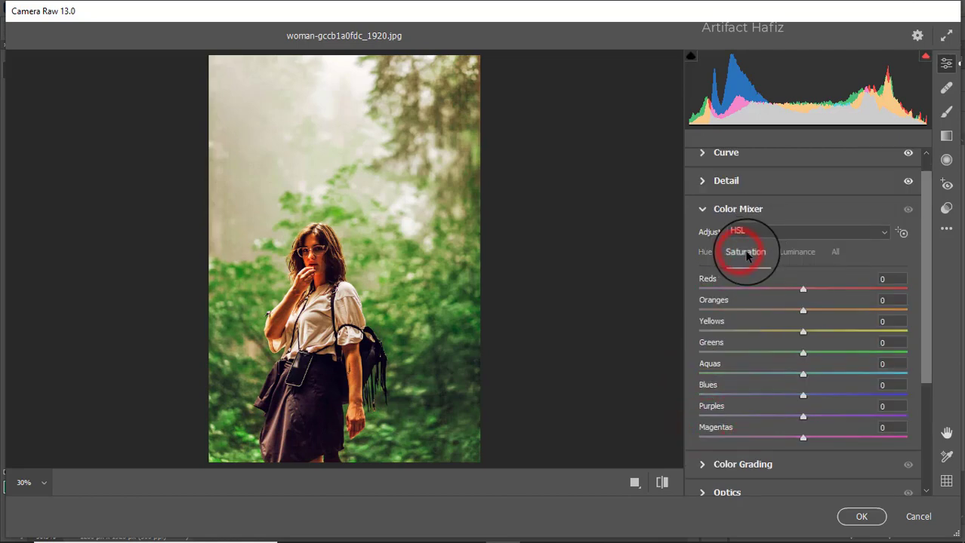
click(803, 289)
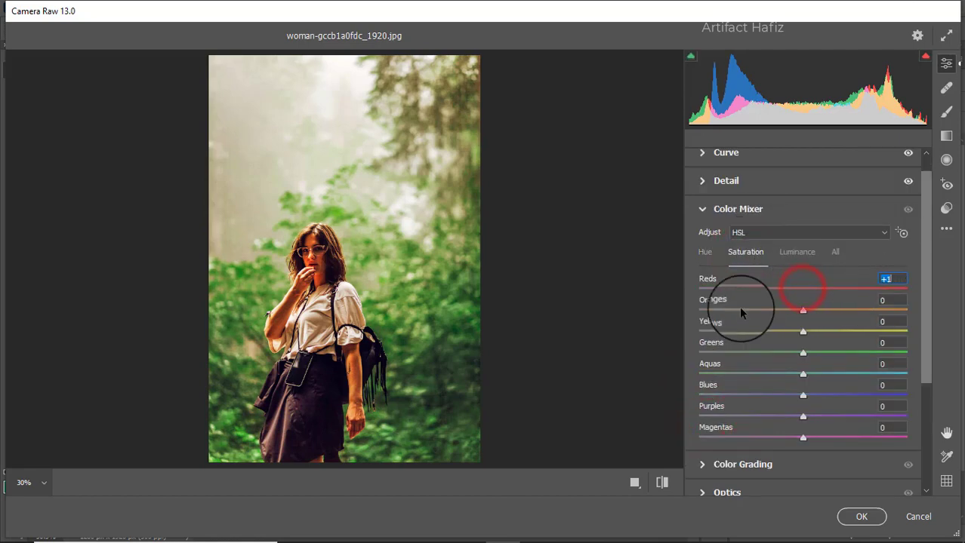
drag(740, 308, 654, 341)
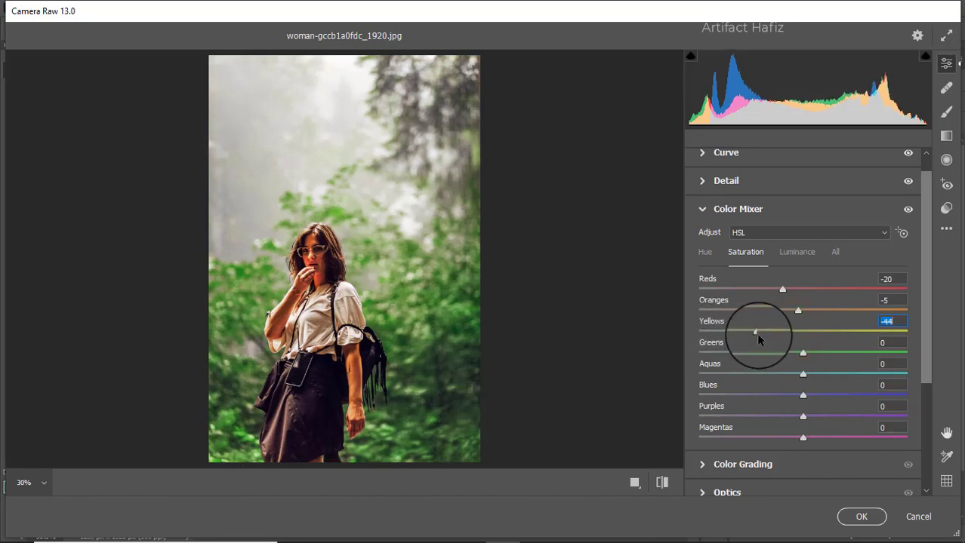
drag(755, 333, 691, 351)
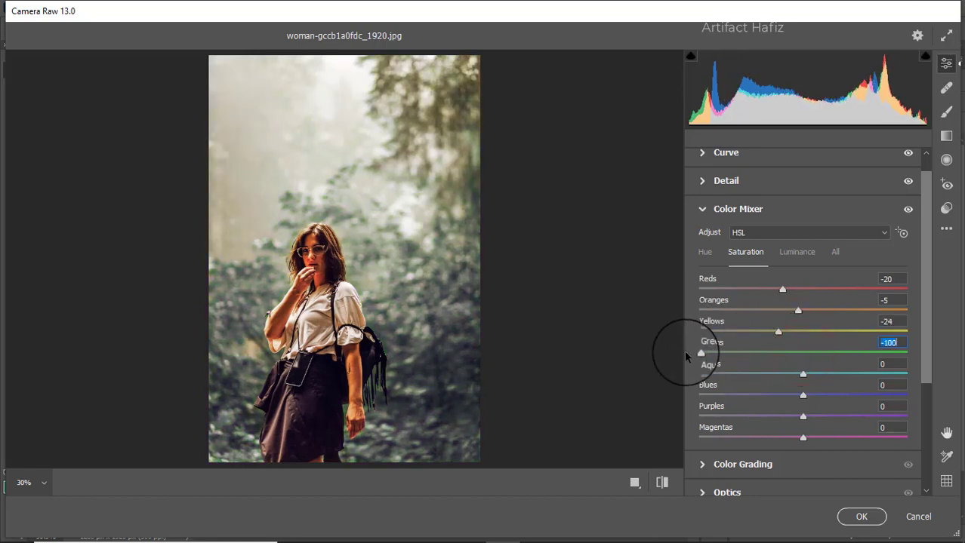
drag(778, 332, 795, 334)
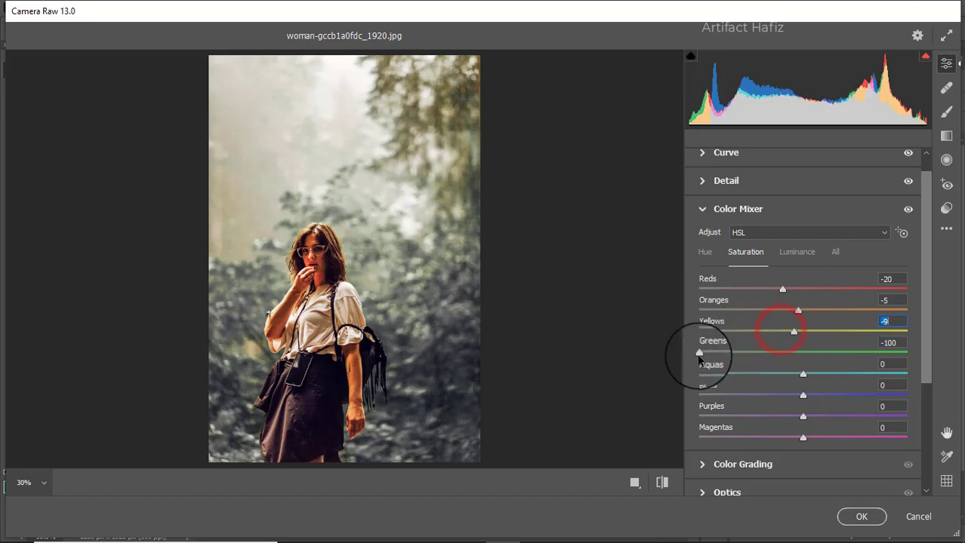
mouse_move(701, 353)
mouse_down()
mouse_move(721, 352)
mouse_move(710, 355)
mouse_up()
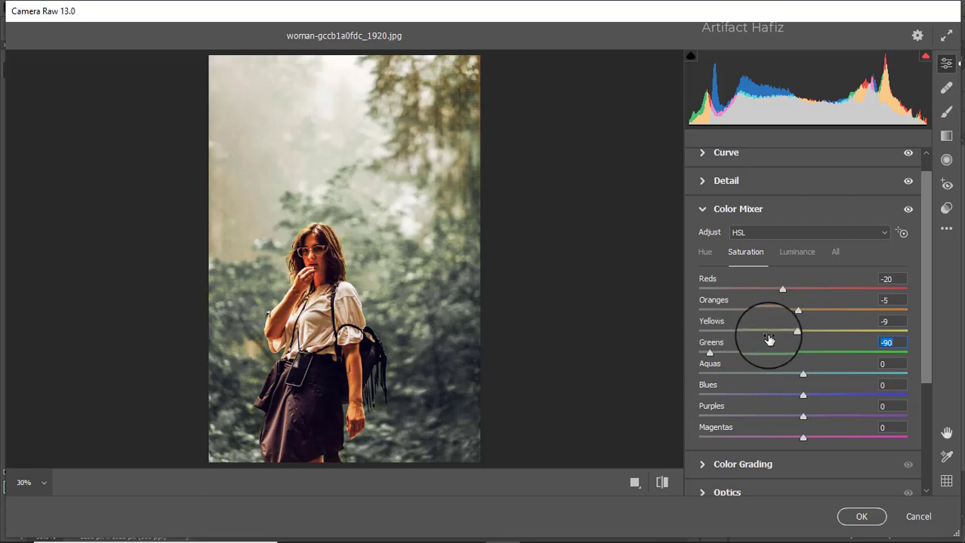
Step: Set the Color Mixer luminance of Oranges to +71, Yellows to -14, Greens to -8, Aquas to +20 and Blues to +51
click(791, 251)
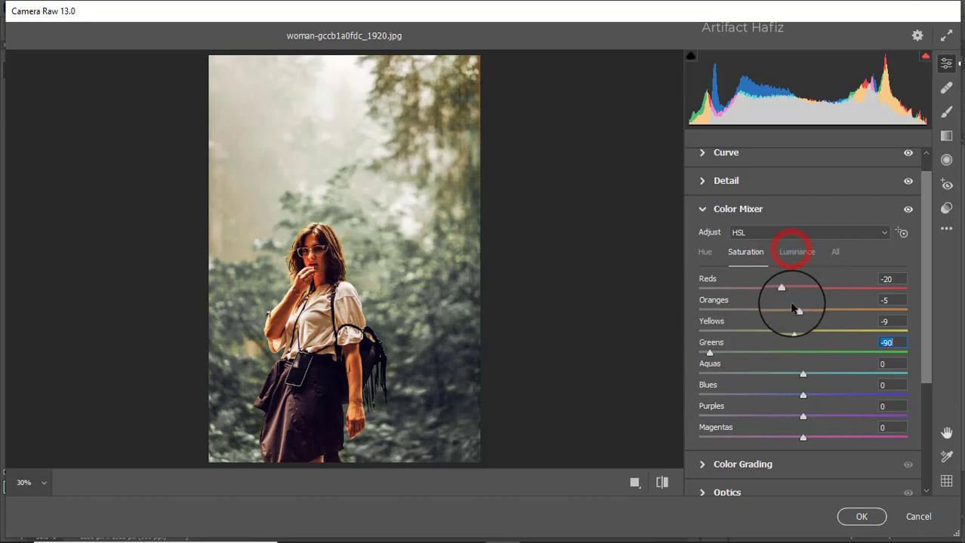
drag(820, 309, 880, 312)
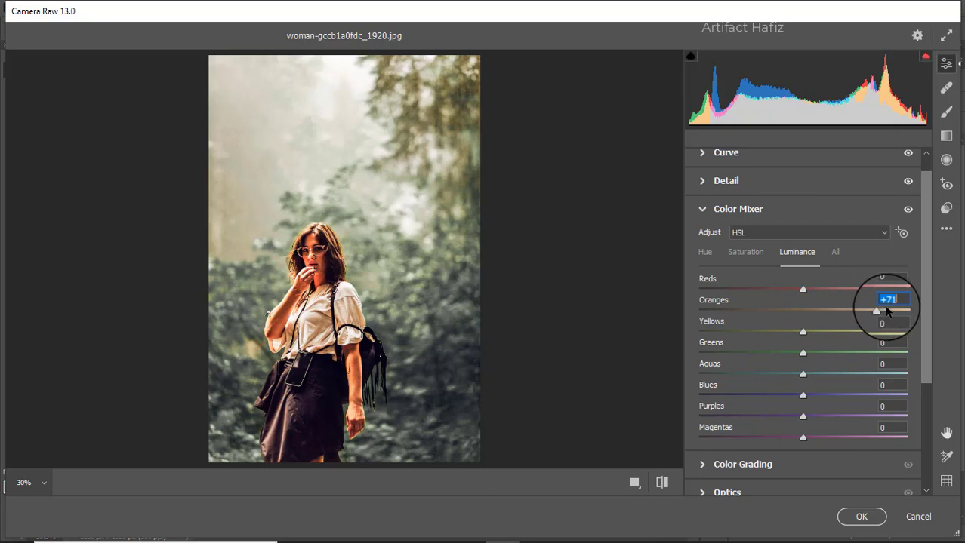
drag(802, 355, 790, 333)
drag(798, 369, 855, 393)
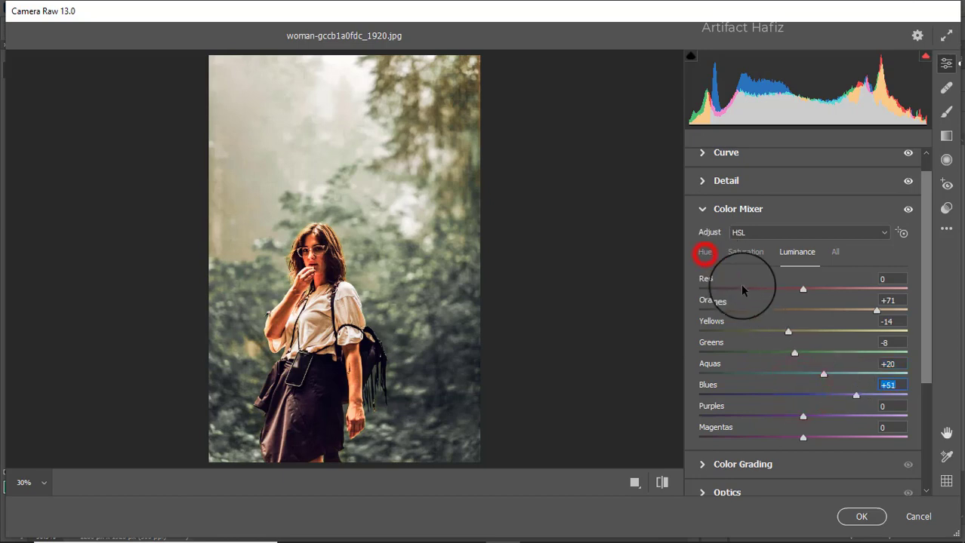
Step: Set the Color Mixer hue of Yellows to -25, Greens to -59, Aquas to -54 and Blues to -52
click(704, 252)
drag(803, 352, 778, 336)
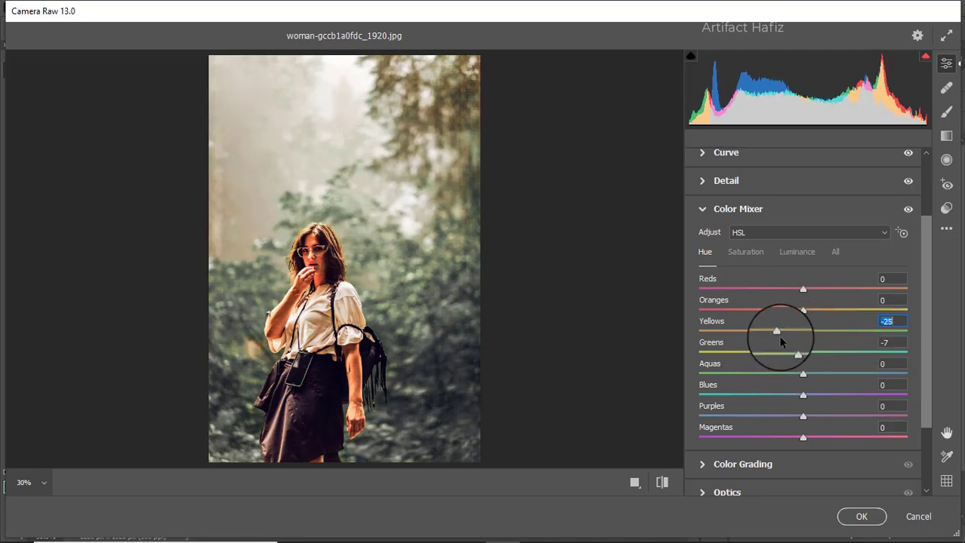
drag(801, 396, 749, 395)
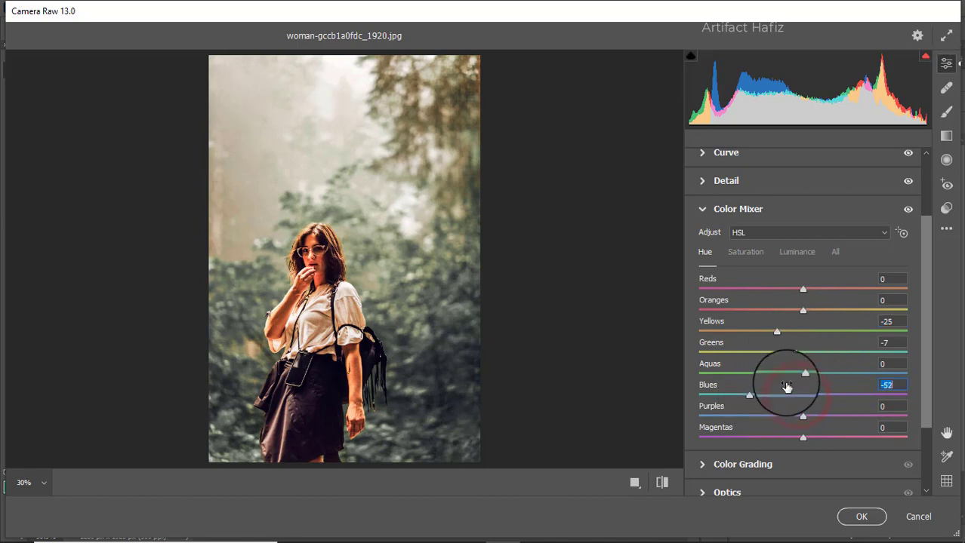
drag(802, 374, 746, 373)
drag(797, 352, 741, 352)
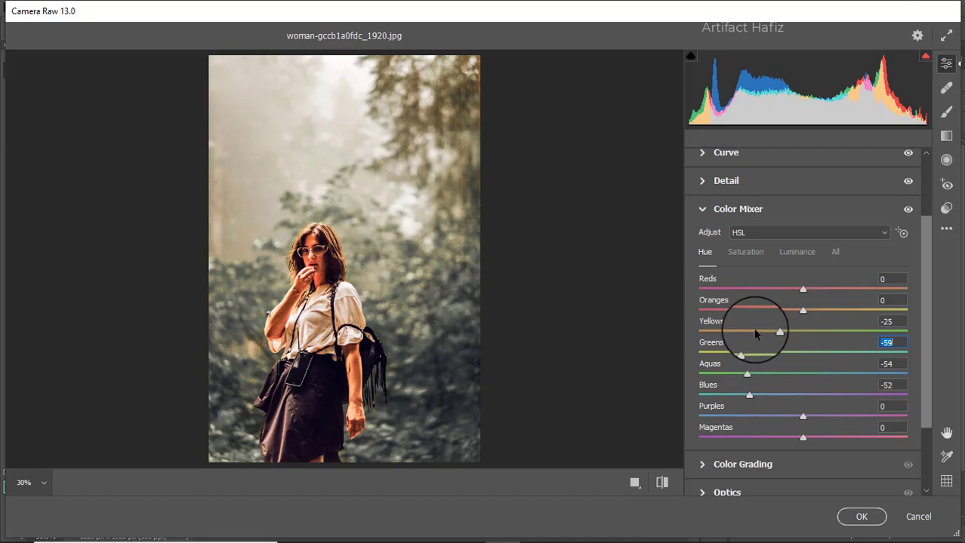
Step: In Color Grading, tint the shadows slightly green-teal and the highlights teal at about hue 169, saturation 13
scroll(755, 333, down, 3)
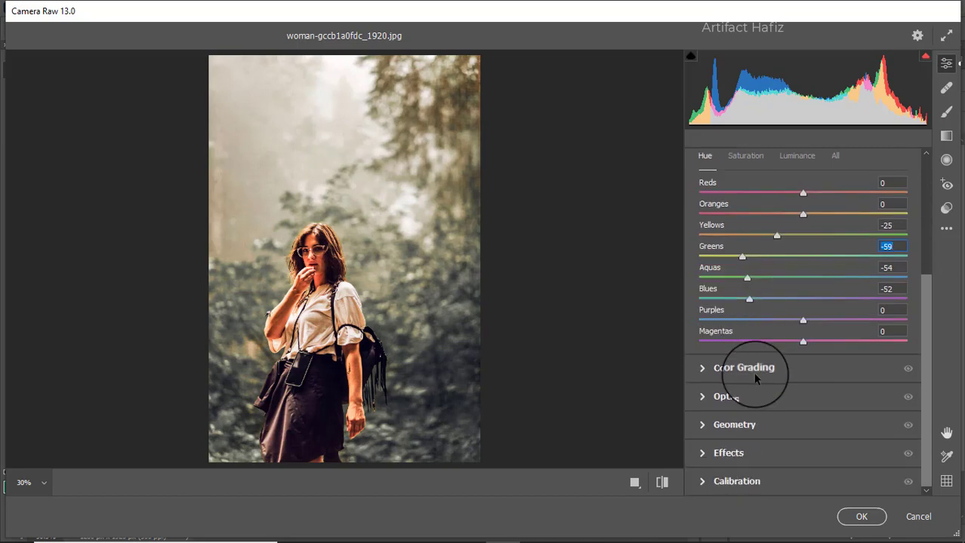
click(755, 371)
click(757, 380)
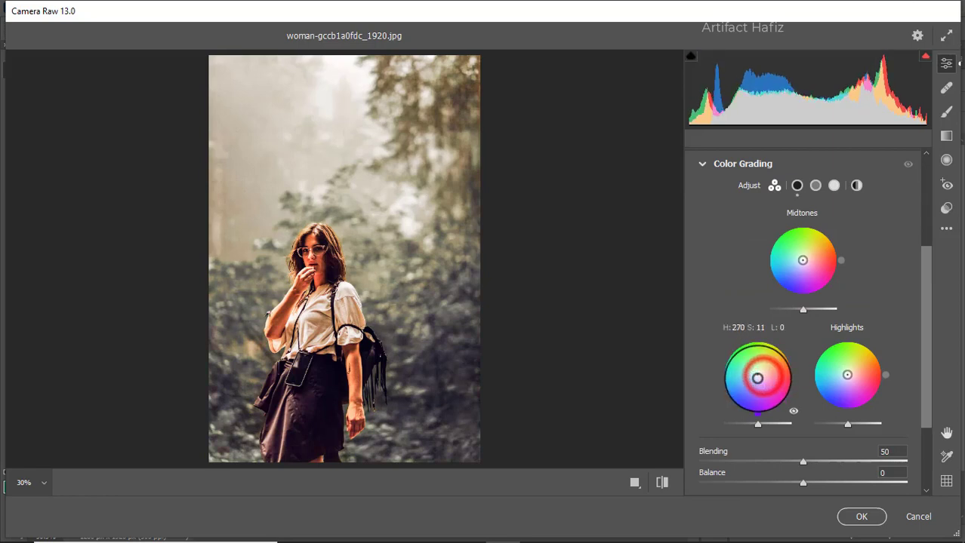
drag(757, 412, 649, 310)
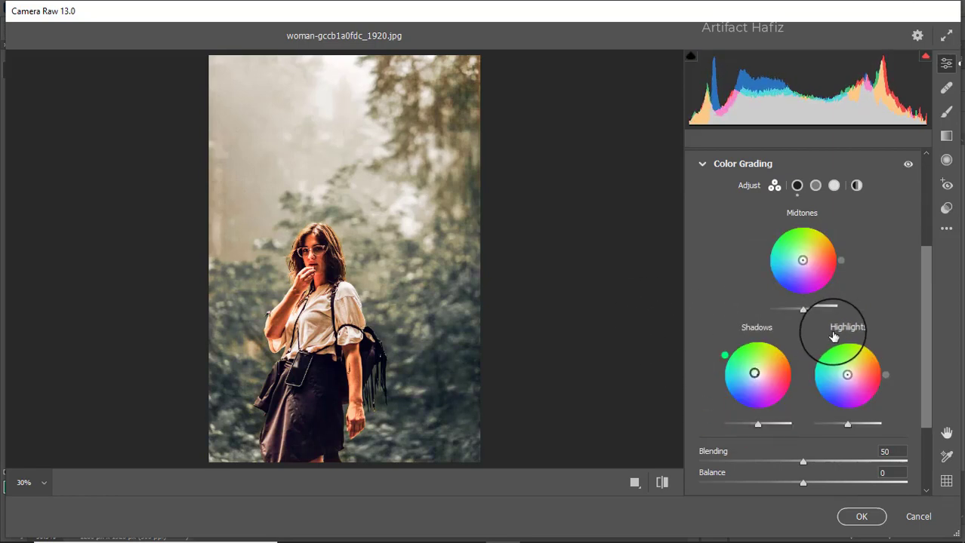
click(847, 370)
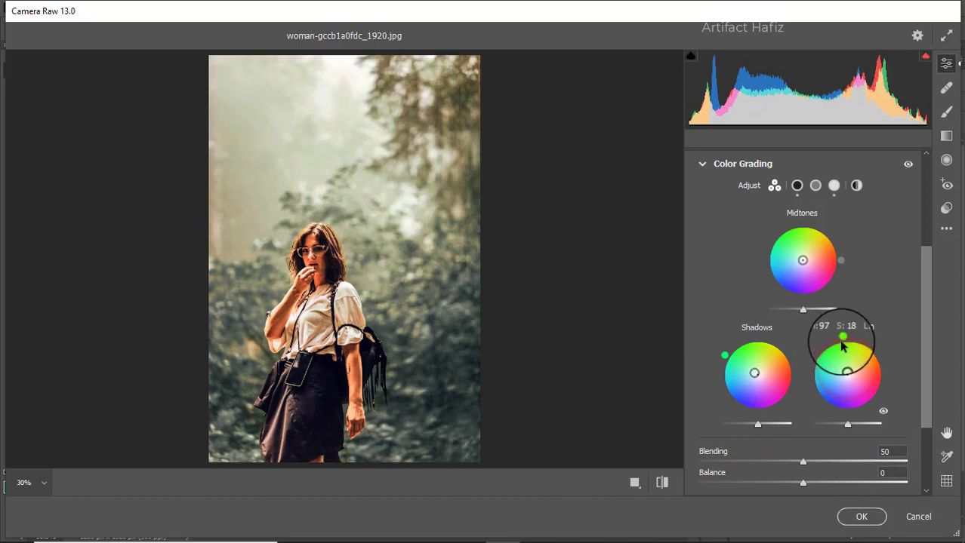
drag(843, 337, 777, 368)
Step: Add a vignette with Vignetting -21, Midpoint 31, Roundness +32 and Feather 100
scroll(808, 259, down, 3)
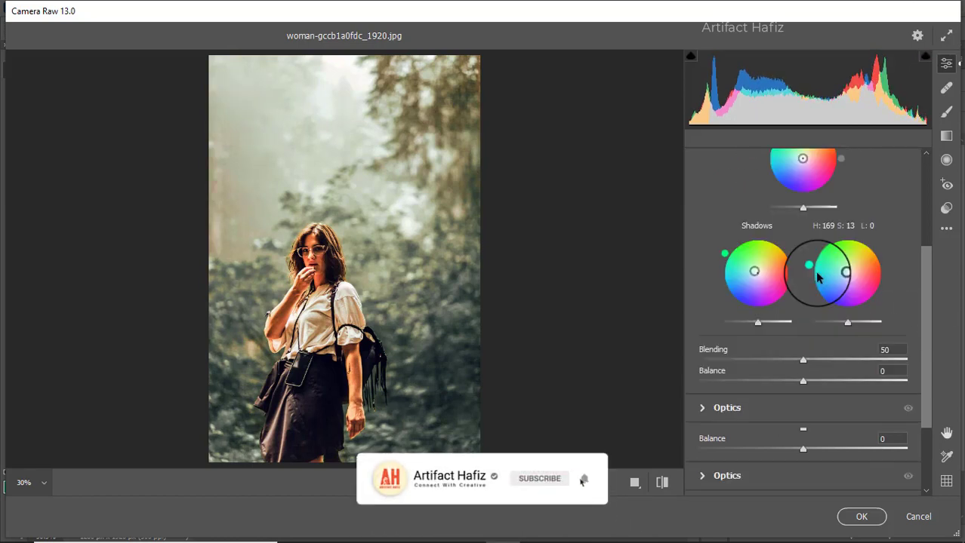
click(743, 454)
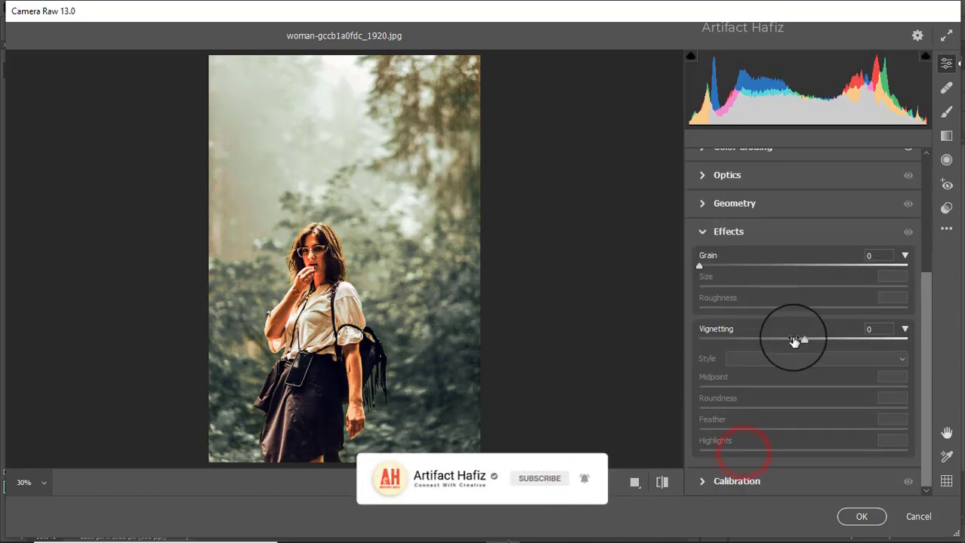
drag(804, 341, 747, 352)
drag(803, 429, 919, 426)
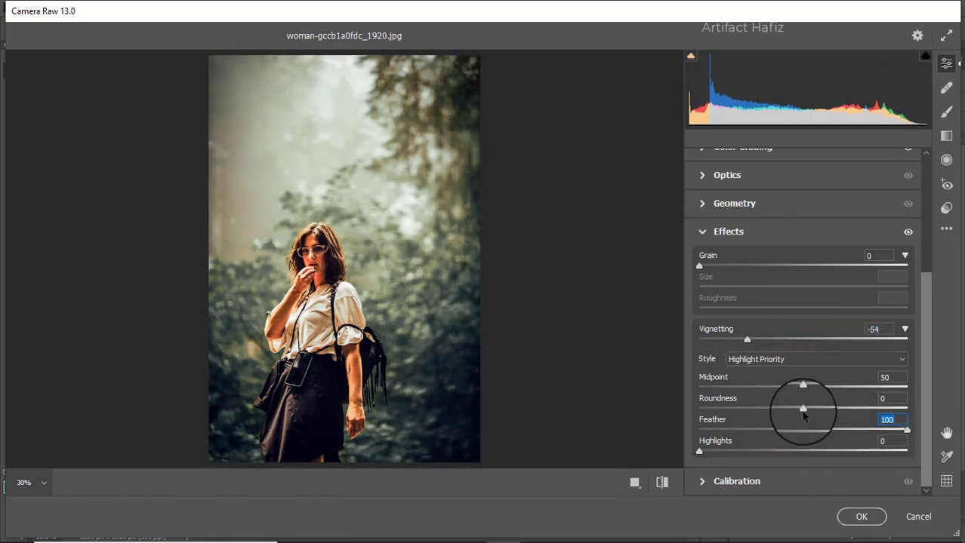
drag(803, 415, 762, 390)
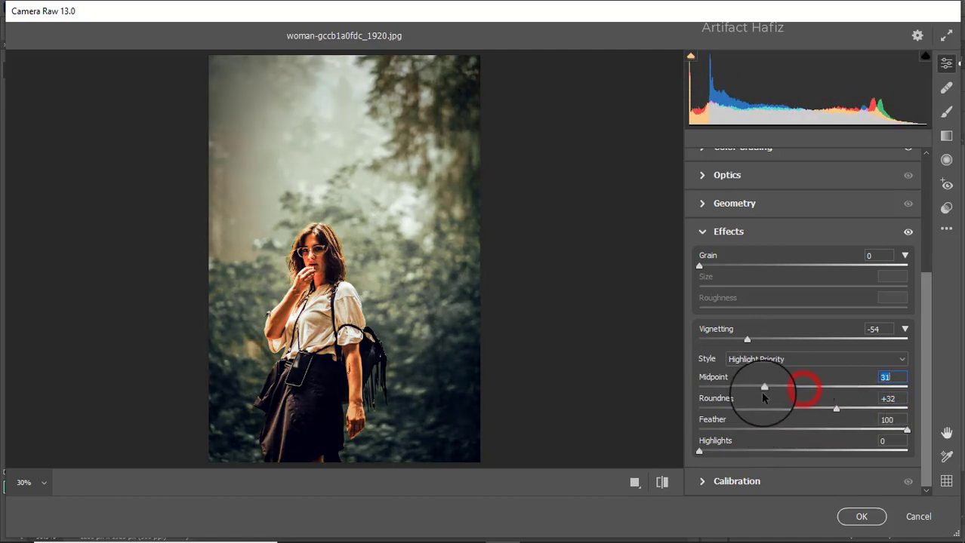
click(744, 341)
drag(760, 342, 781, 343)
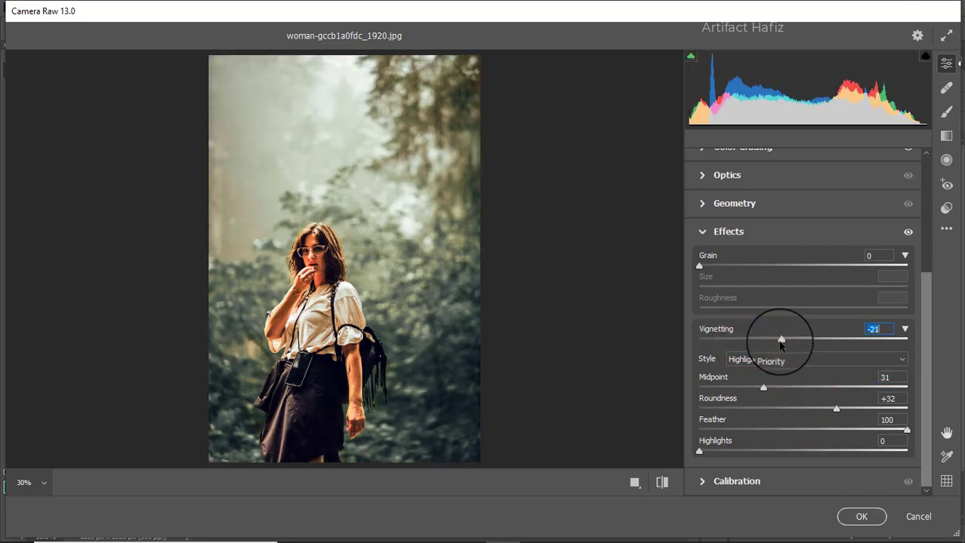
Step: In Calibration, set the saturation of the Red Primary to -20, Green Primary to +29 and Blue Primary to -16
click(738, 480)
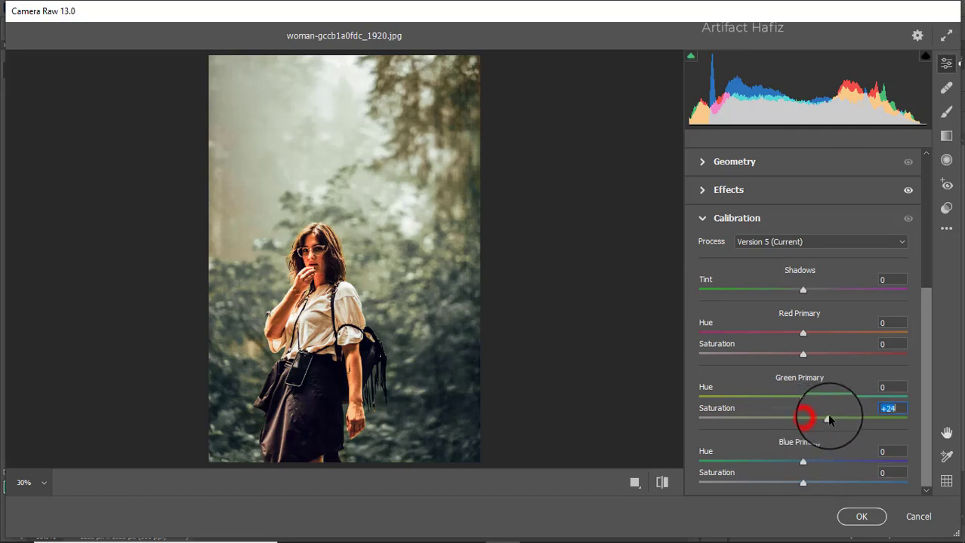
drag(827, 413, 868, 417)
drag(868, 419, 833, 419)
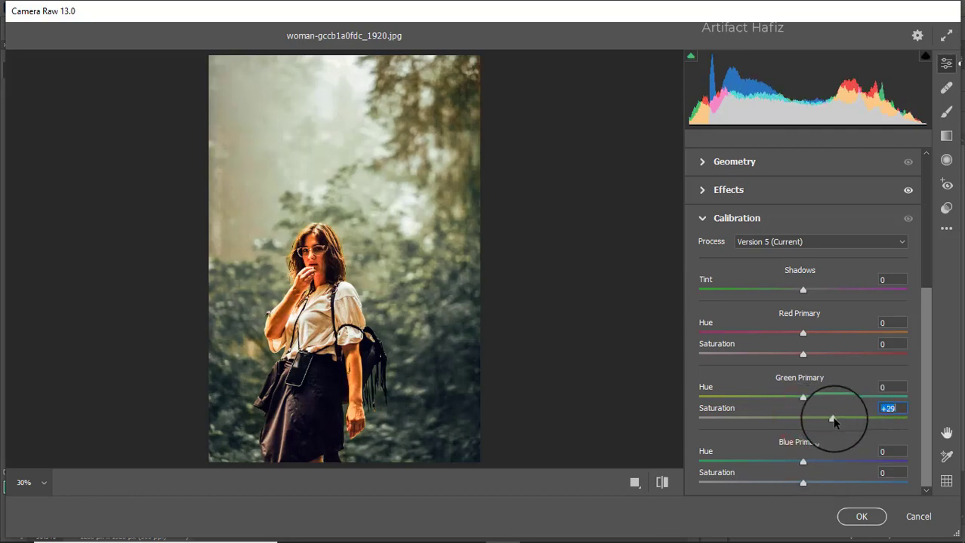
drag(802, 354, 783, 354)
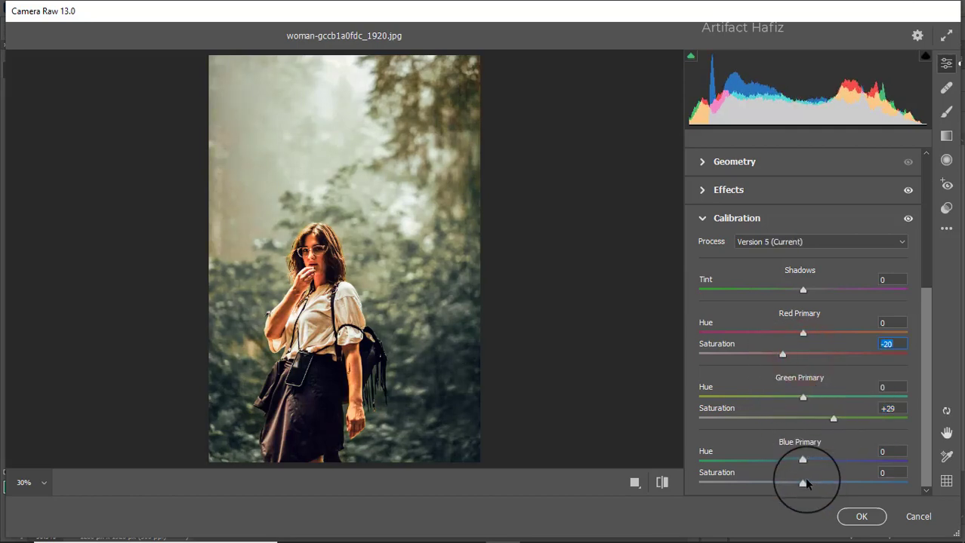
drag(802, 485, 787, 484)
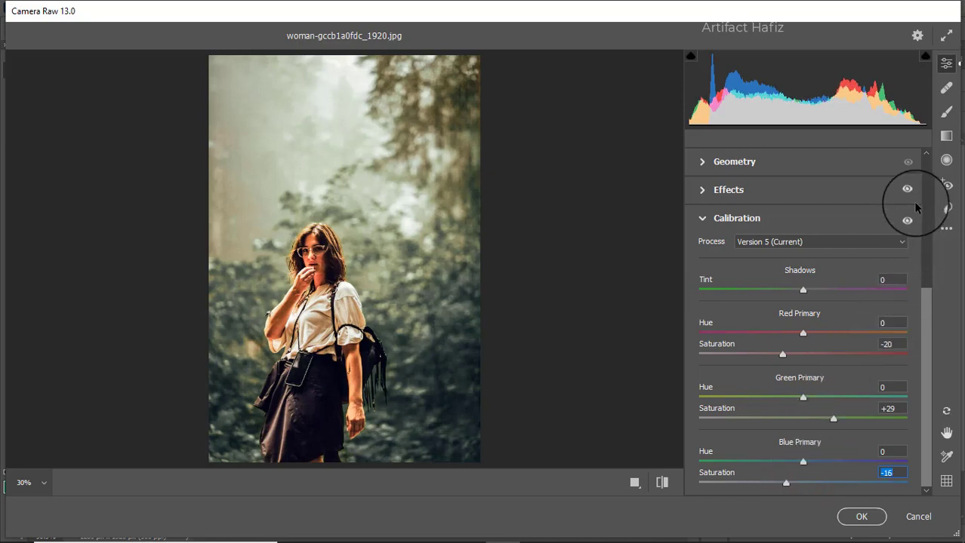
Step: Add a graduated filter from the photo's right edge to beyond its left edge, with Exposure -0.85 and Blacks +8
click(945, 138)
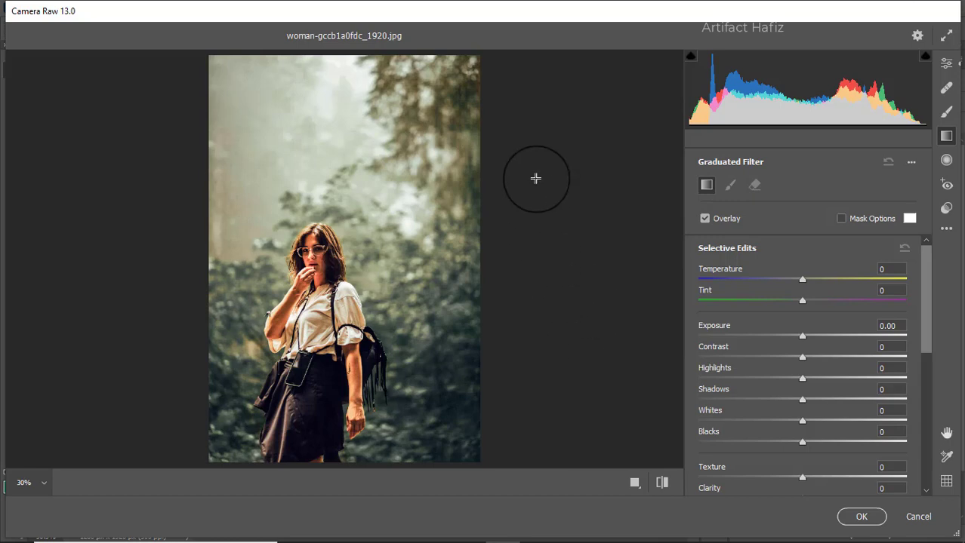
drag(505, 272, 284, 226)
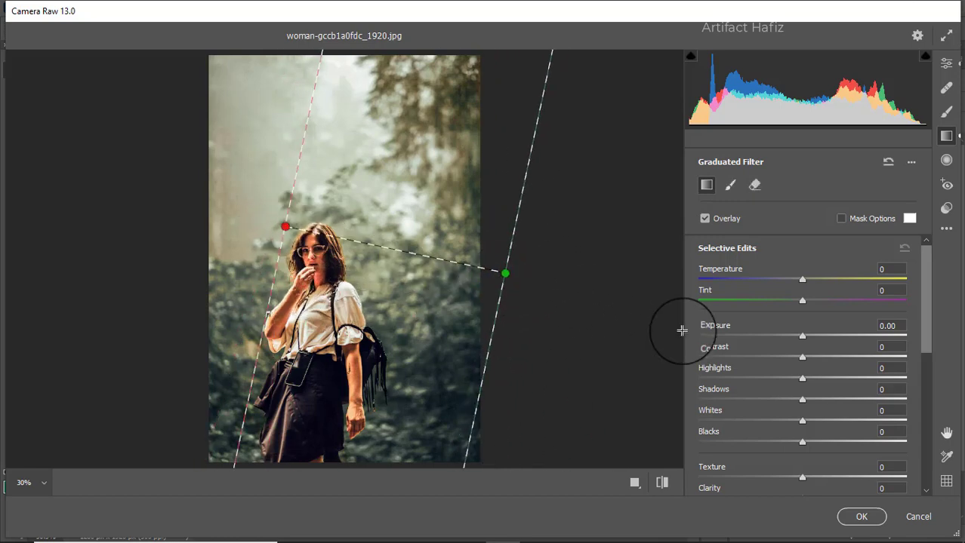
drag(799, 340, 779, 336)
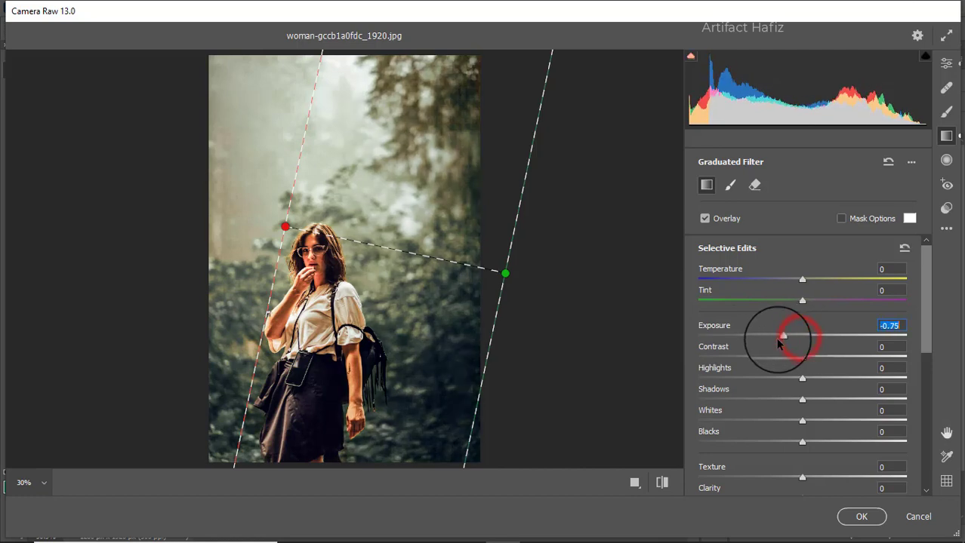
drag(284, 230, 176, 189)
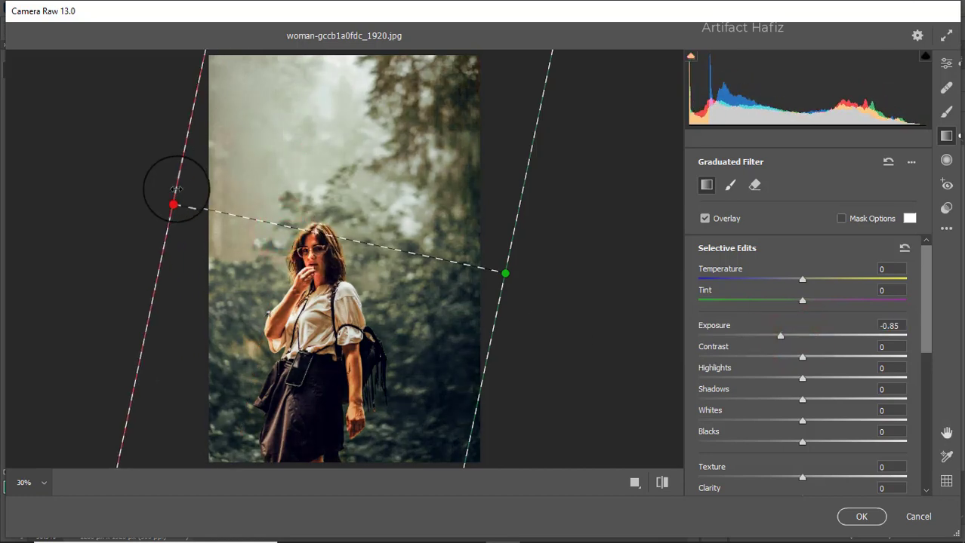
drag(801, 442, 810, 445)
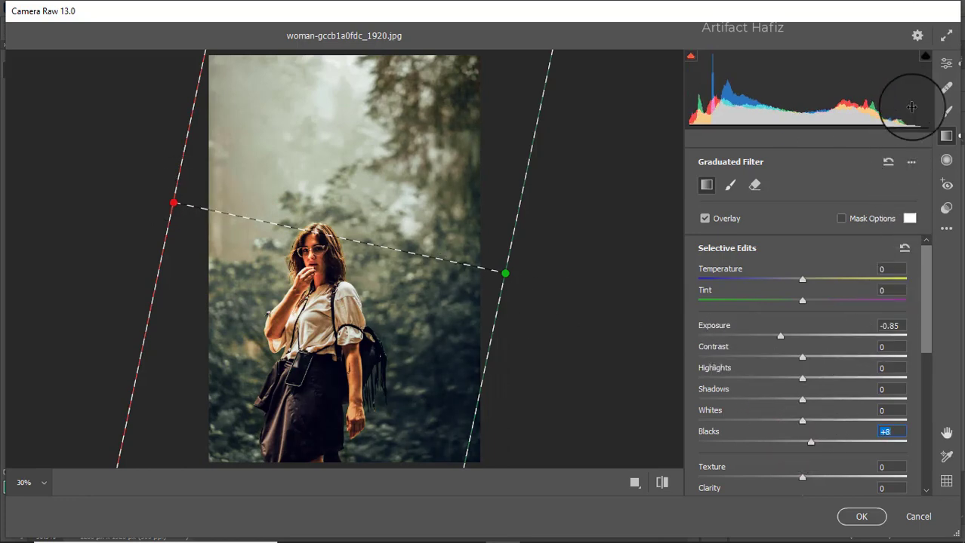
Step: Return to the general edit settings, compare before and after side by side, and apply the Camera Raw filter
click(947, 66)
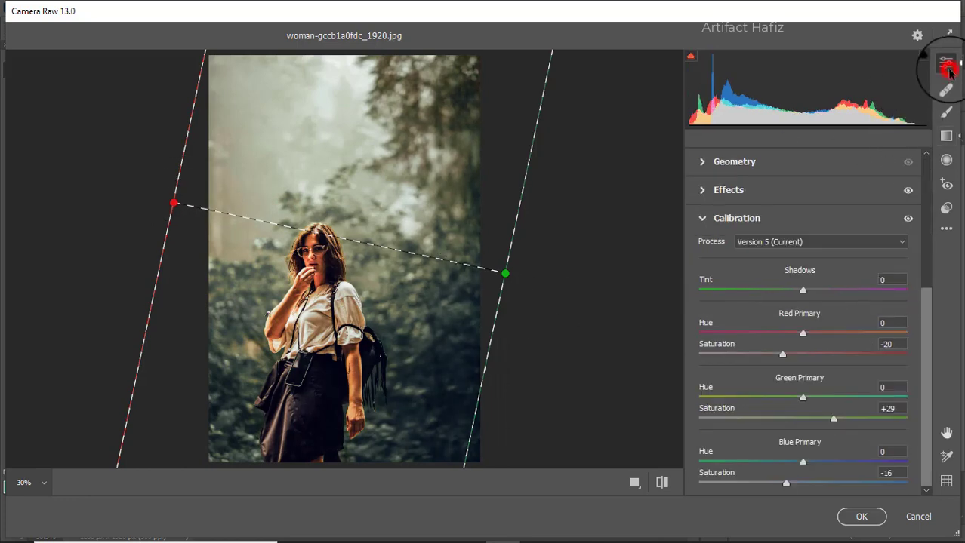
click(635, 483)
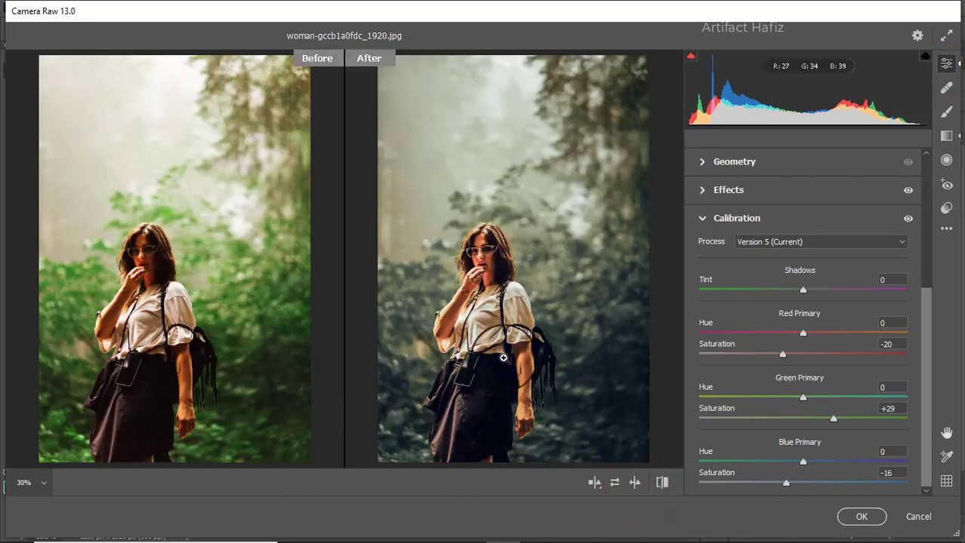
click(853, 516)
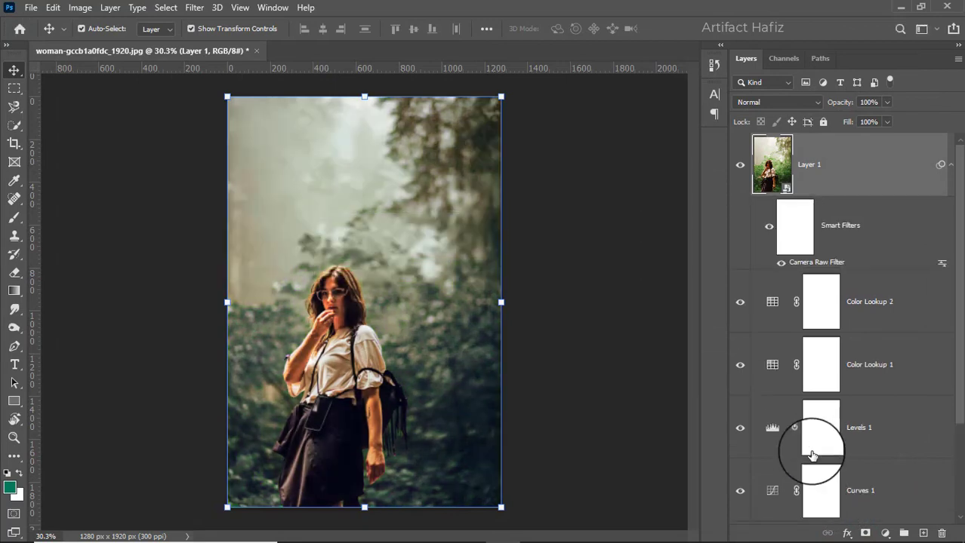
Step: Compare the graded image with the original by toggling the visibility of every layer except Background
scroll(801, 383, down, 3)
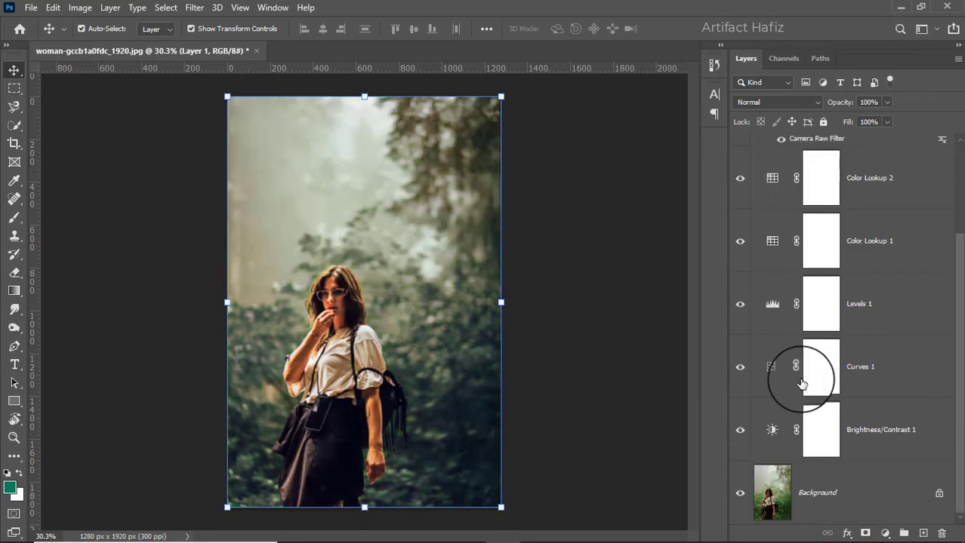
alt+click(740, 493)
alt+click(739, 496)
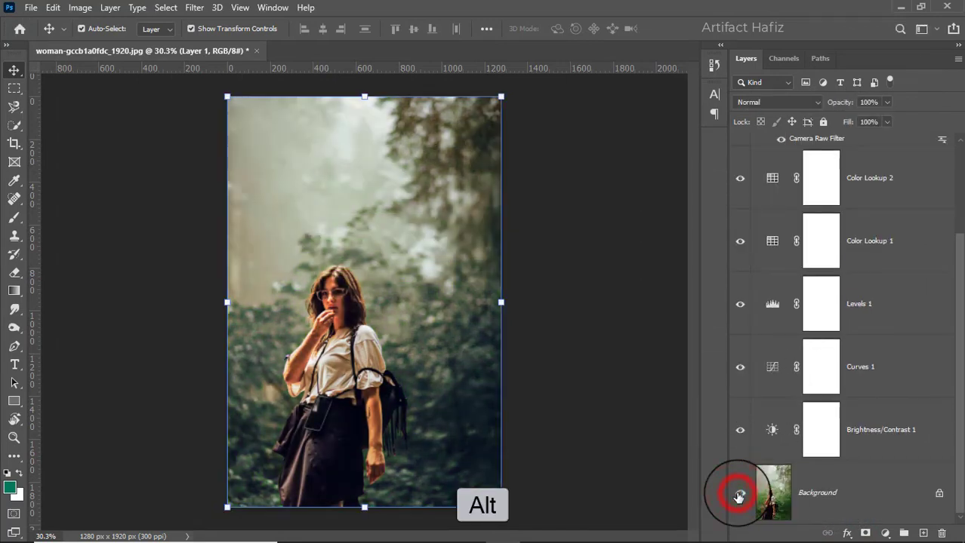
alt+click(739, 495)
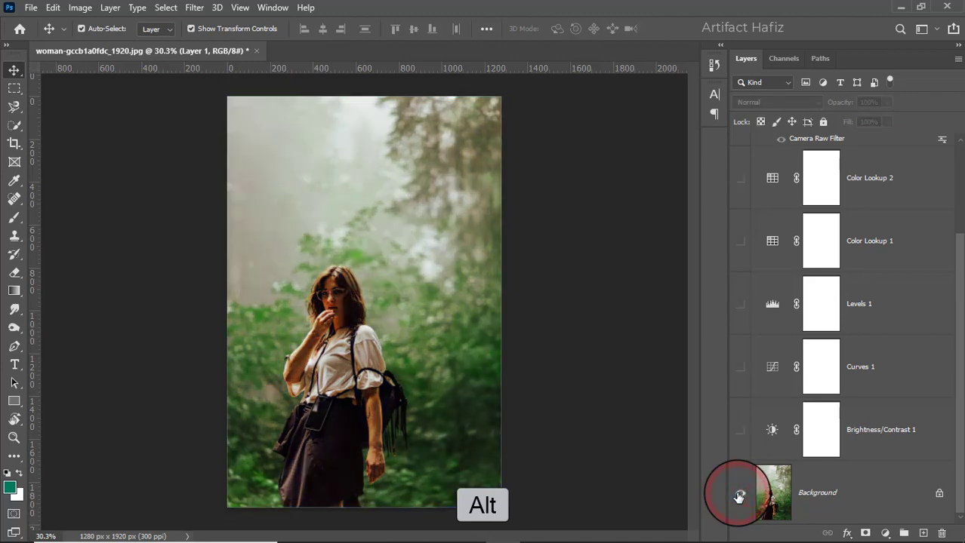